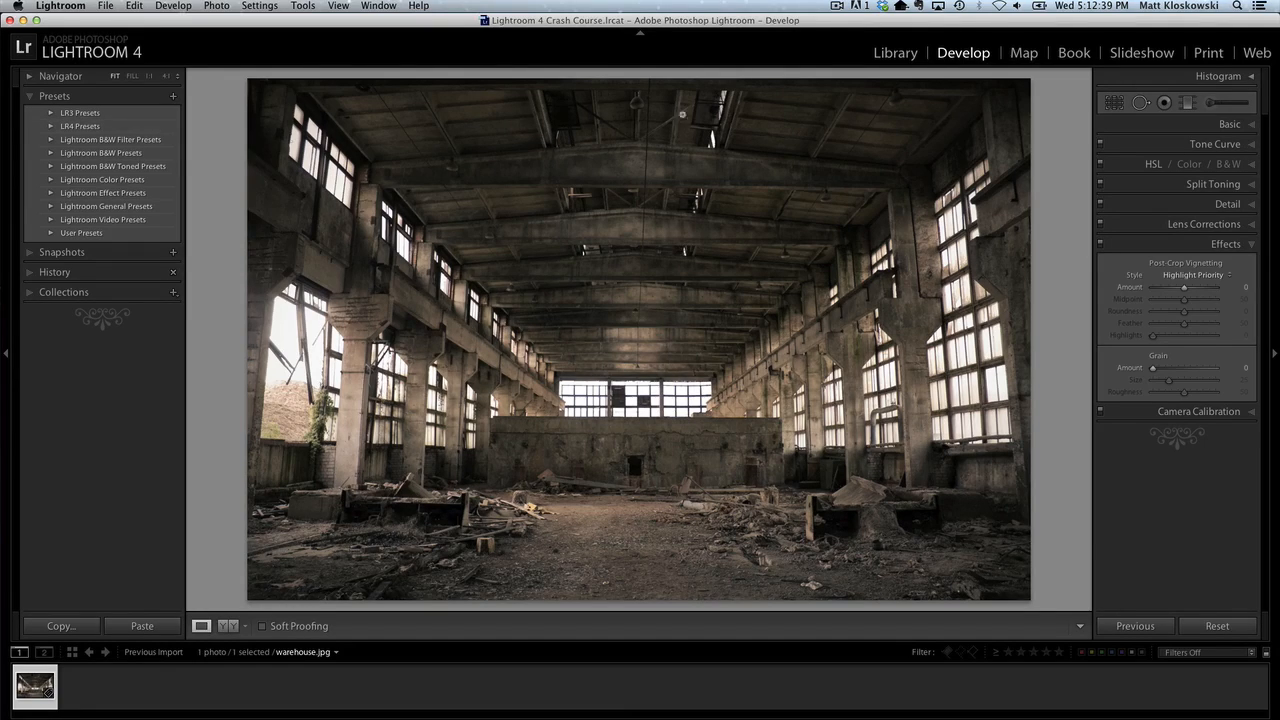
- Activate the Adjustment Brush, try an overall Clarity of +100 on the warehouse photo, and reset that global Clarity
click(1213, 104)
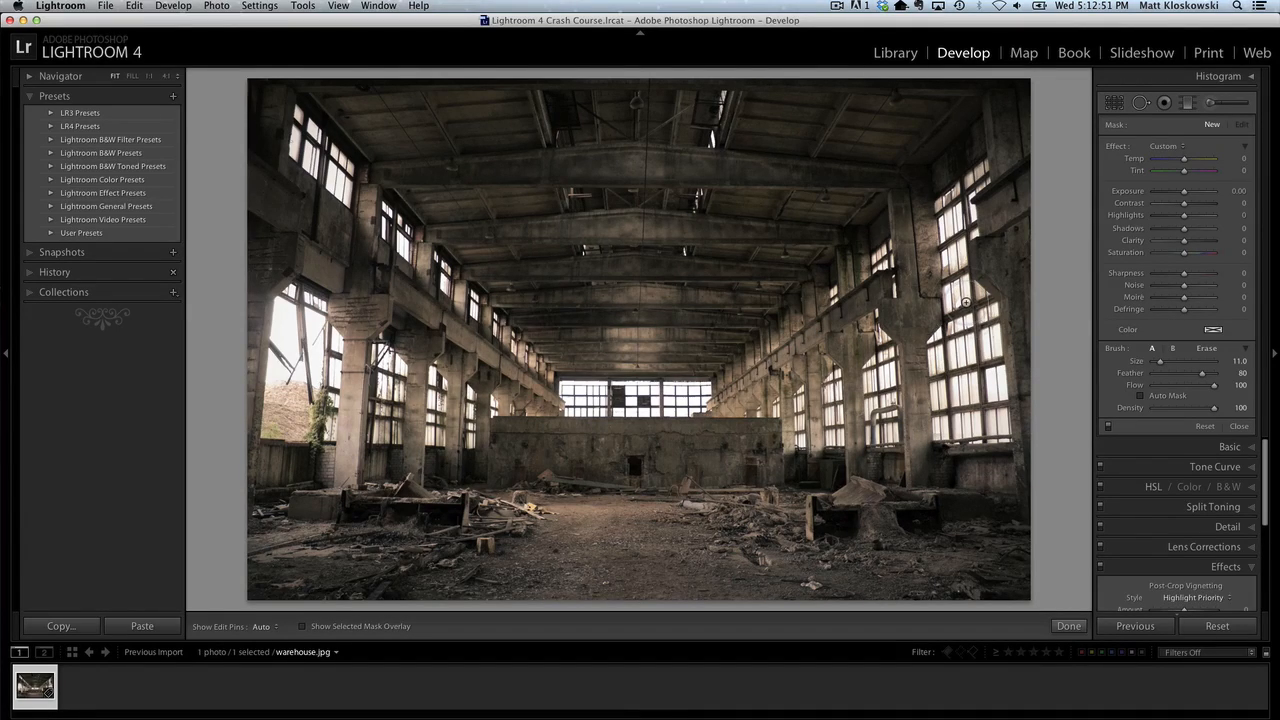
click(1237, 449)
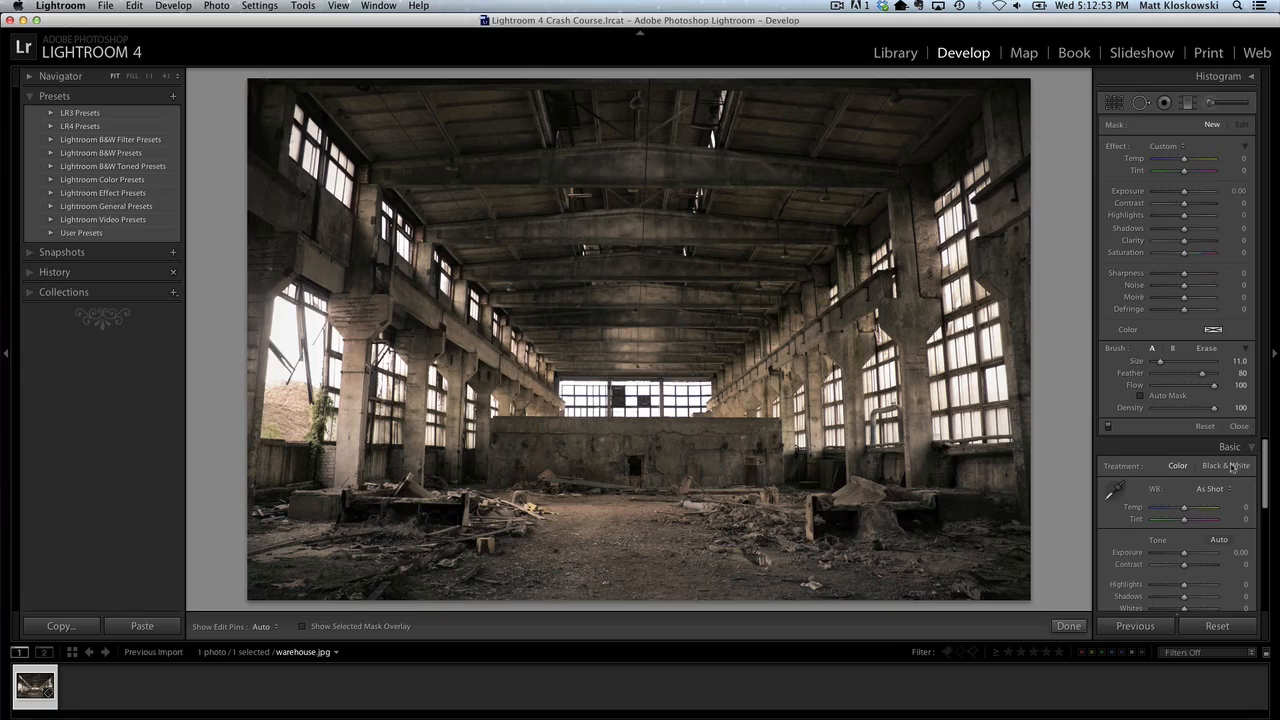
scroll(1174, 537, down, 5)
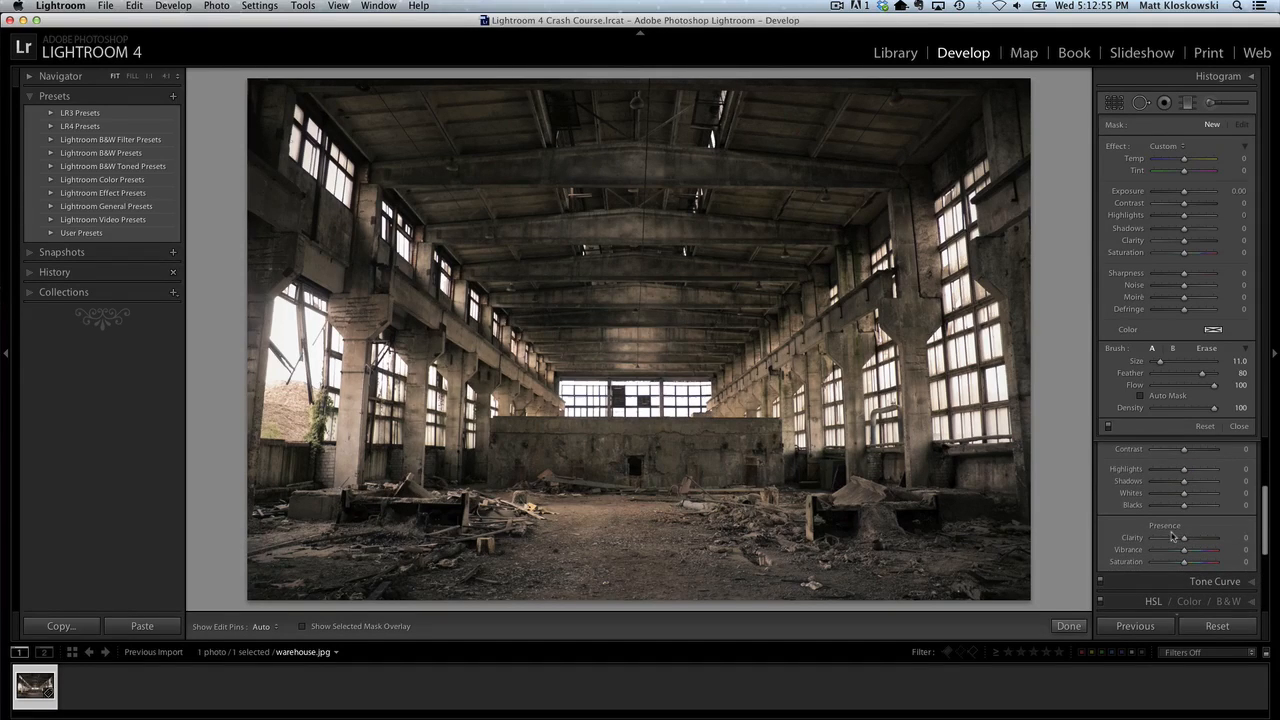
drag(1192, 540, 1247, 538)
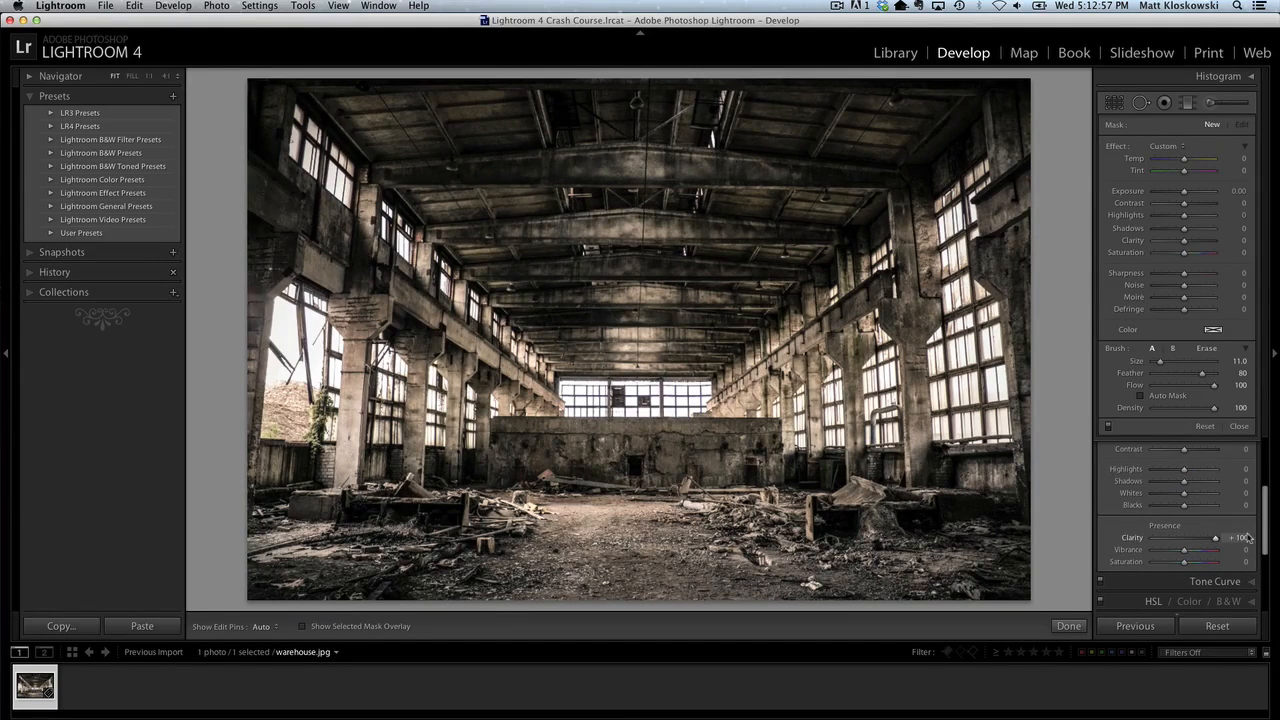
double_click(1134, 537)
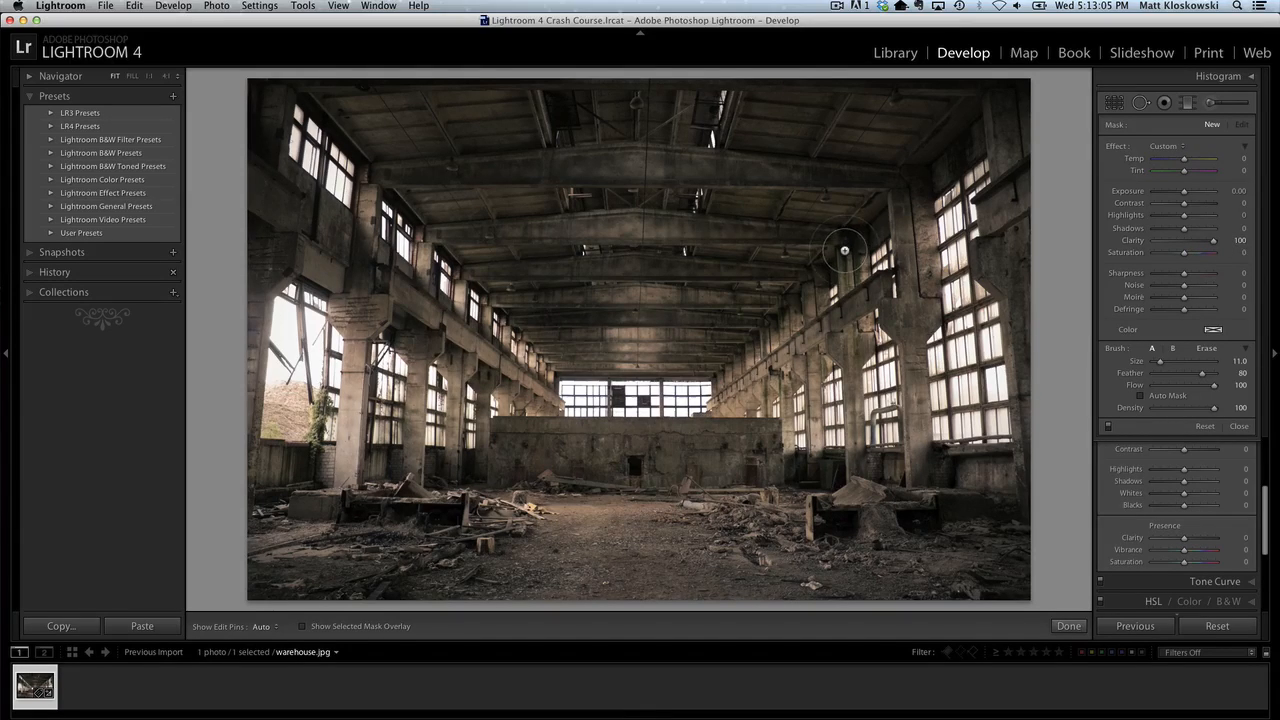
- Paint a Clarity 100 adjustment over the whole photo using a size 19 Adjustment Brush, with the edit pins hidden while painting
scroll(815, 230, up, 1)
scroll(890, 160, up, 7)
key(h)
drag(970, 122, 423, 130)
mouse_move(342, 275)
mouse_down()
mouse_move(650, 330)
mouse_move(540, 470)
mouse_move(950, 480)
mouse_move(1027, 514)
mouse_up()
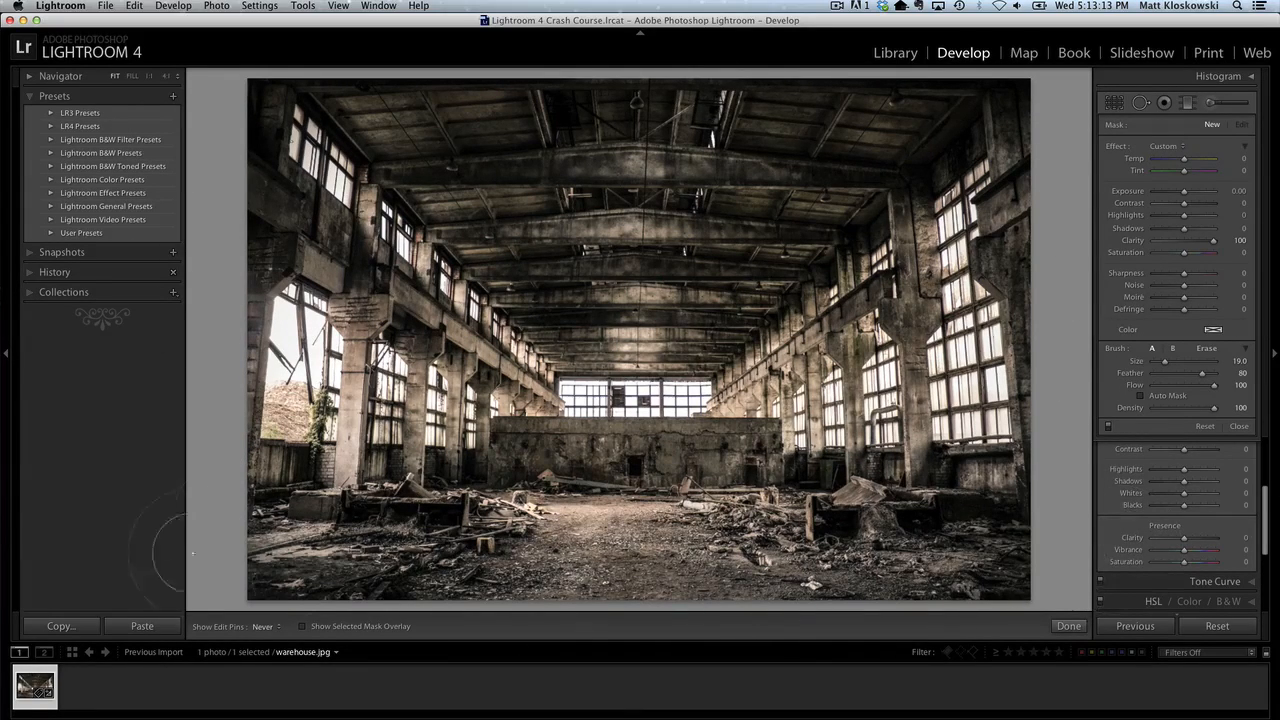
key(h)
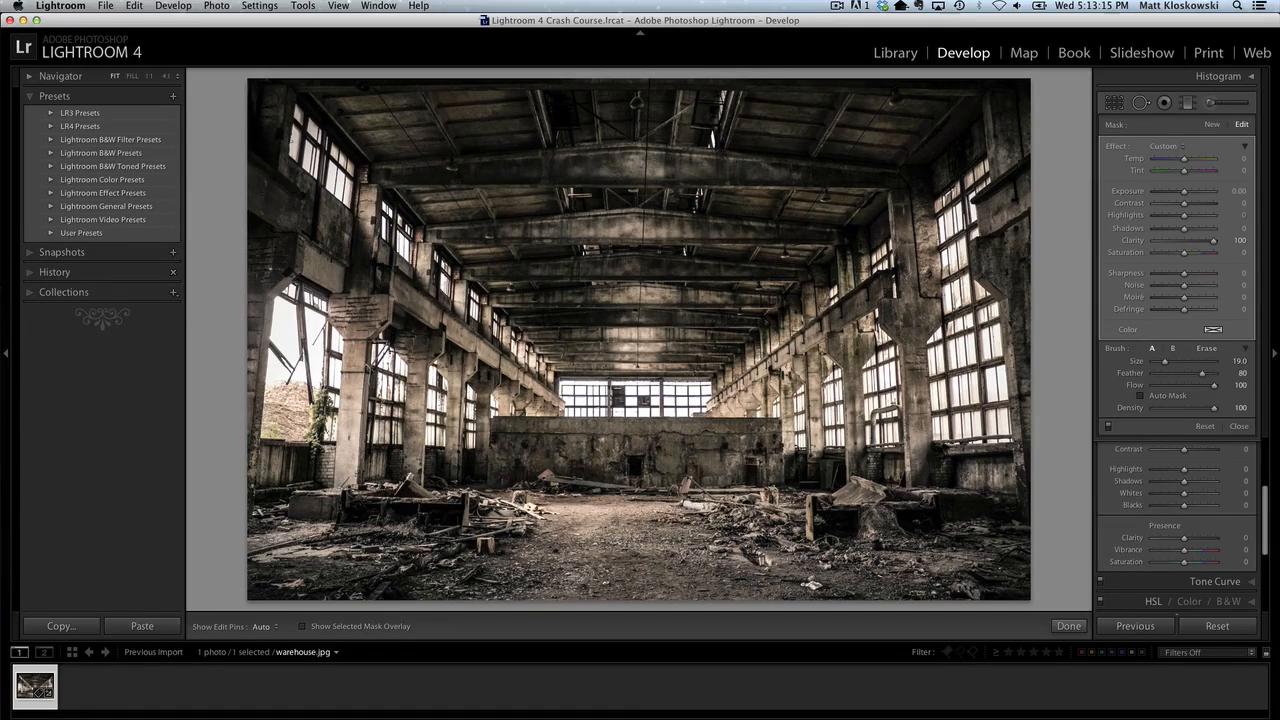
- Add a second brush adjustment with Clarity 100 over the whole photo, using brush size 25
click(1212, 125)
scroll(820, 170, up, 3)
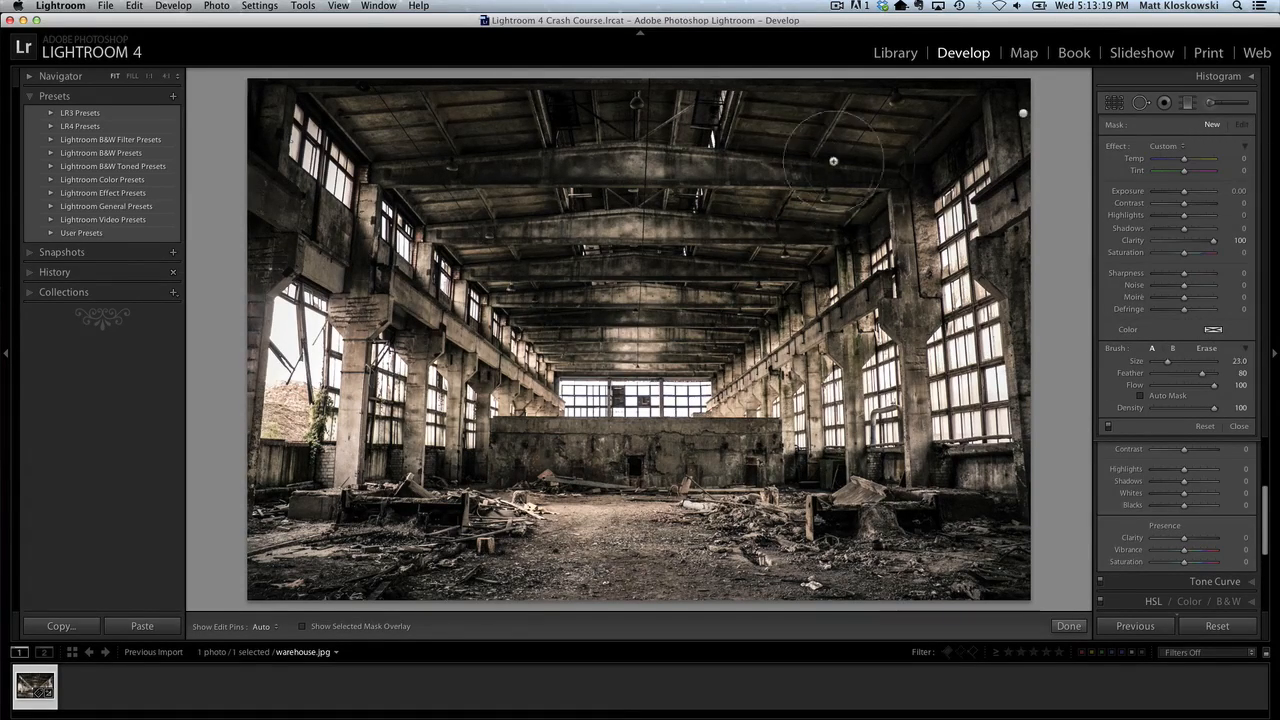
key(h)
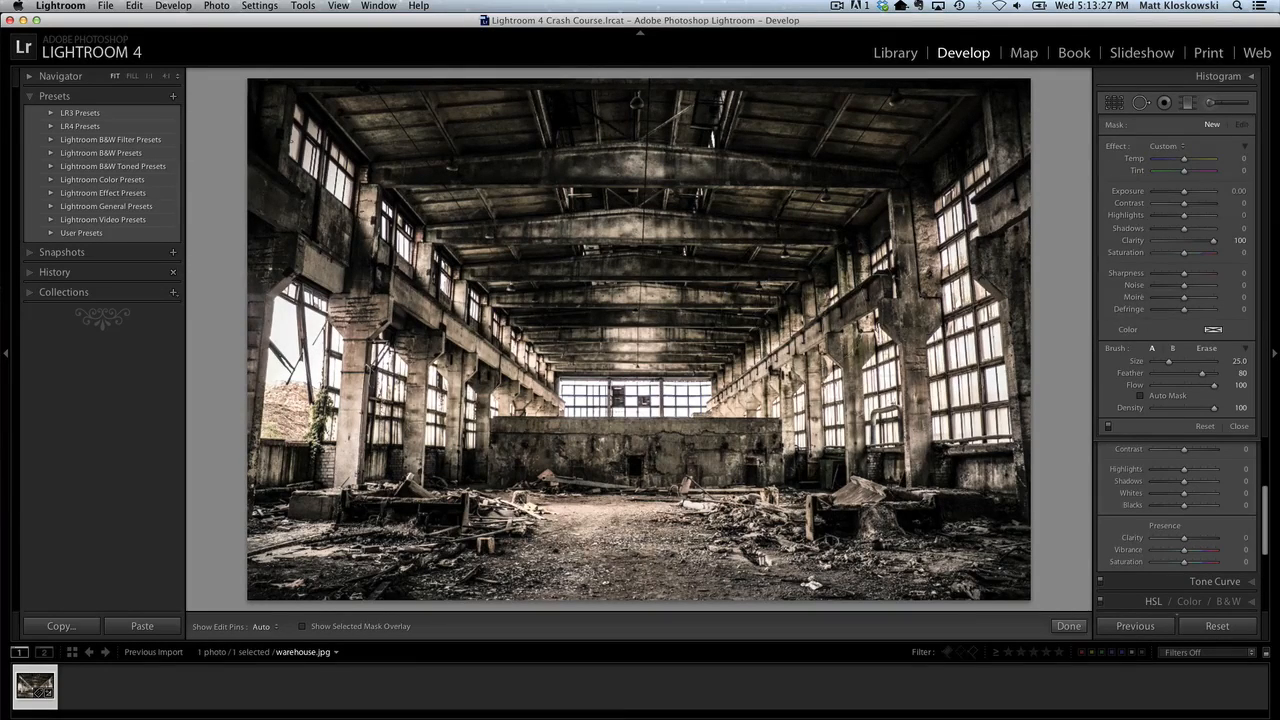
key(h)
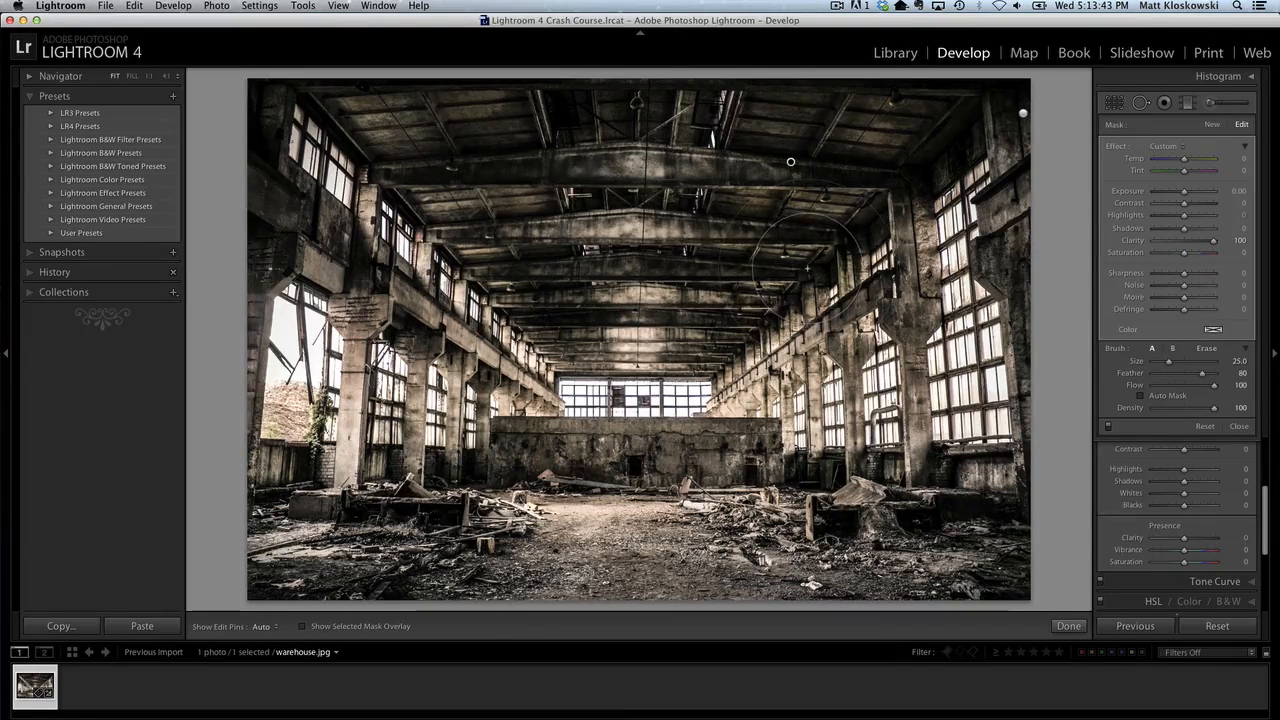
- Stack a third Clarity 100 brush adjustment over the whole photo
click(1212, 125)
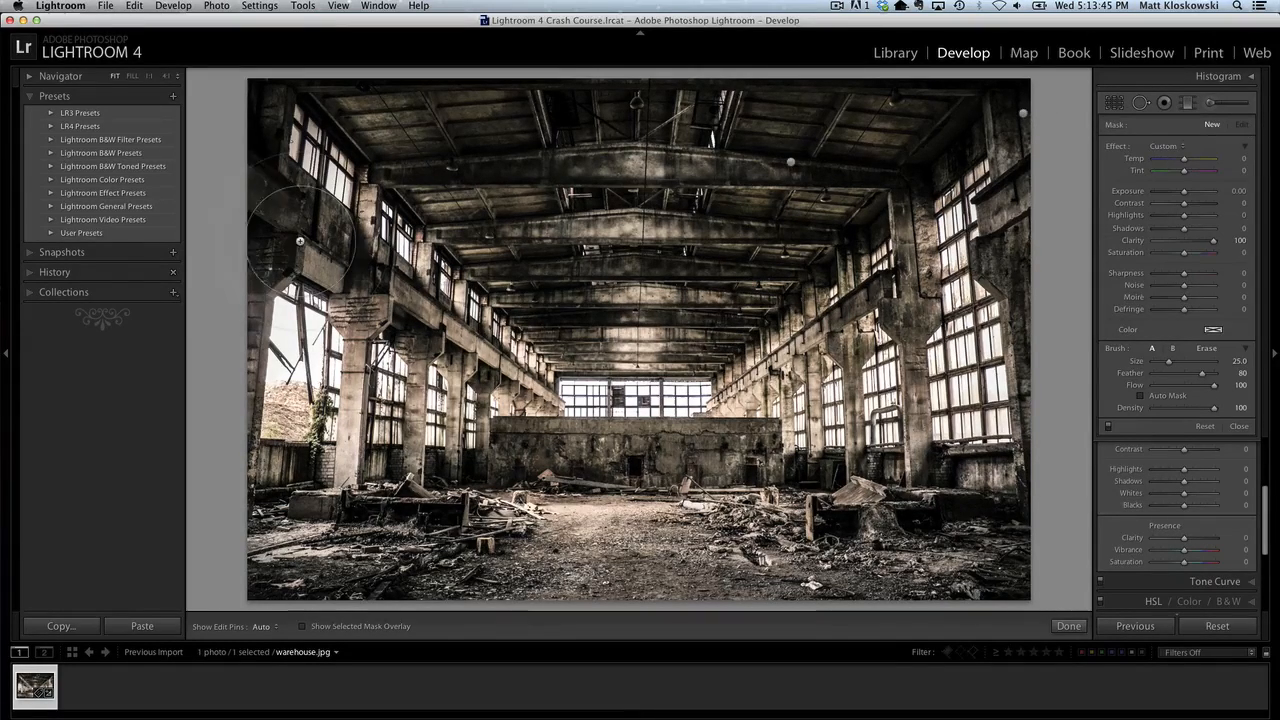
key(h)
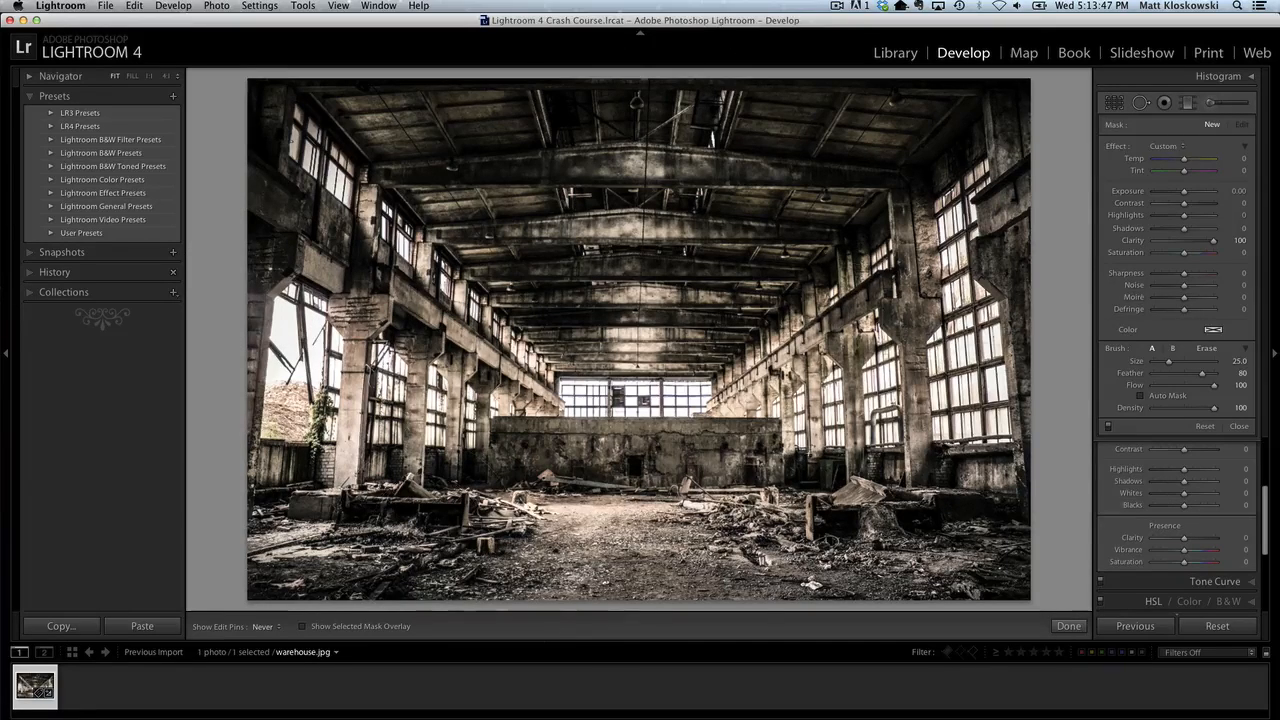
key(h)
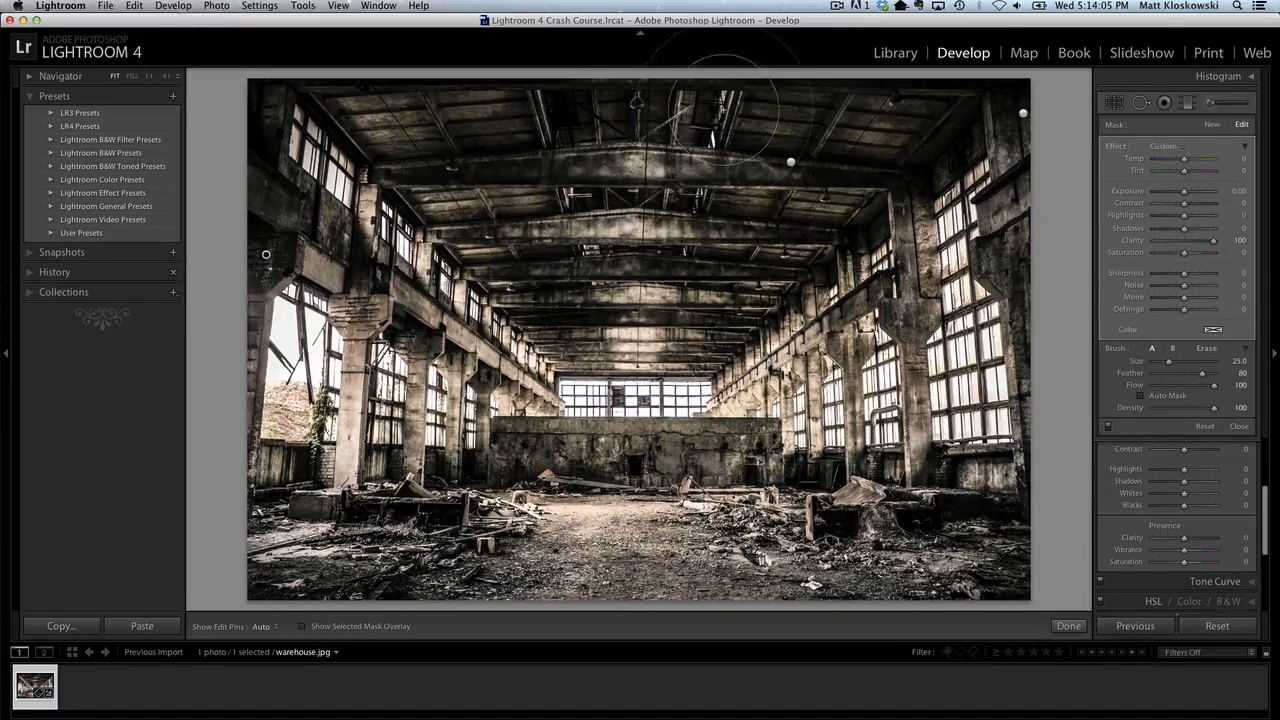
- Check the settings a new develop preset can store without creating one, and clear all the brush adjustments
click(172, 97)
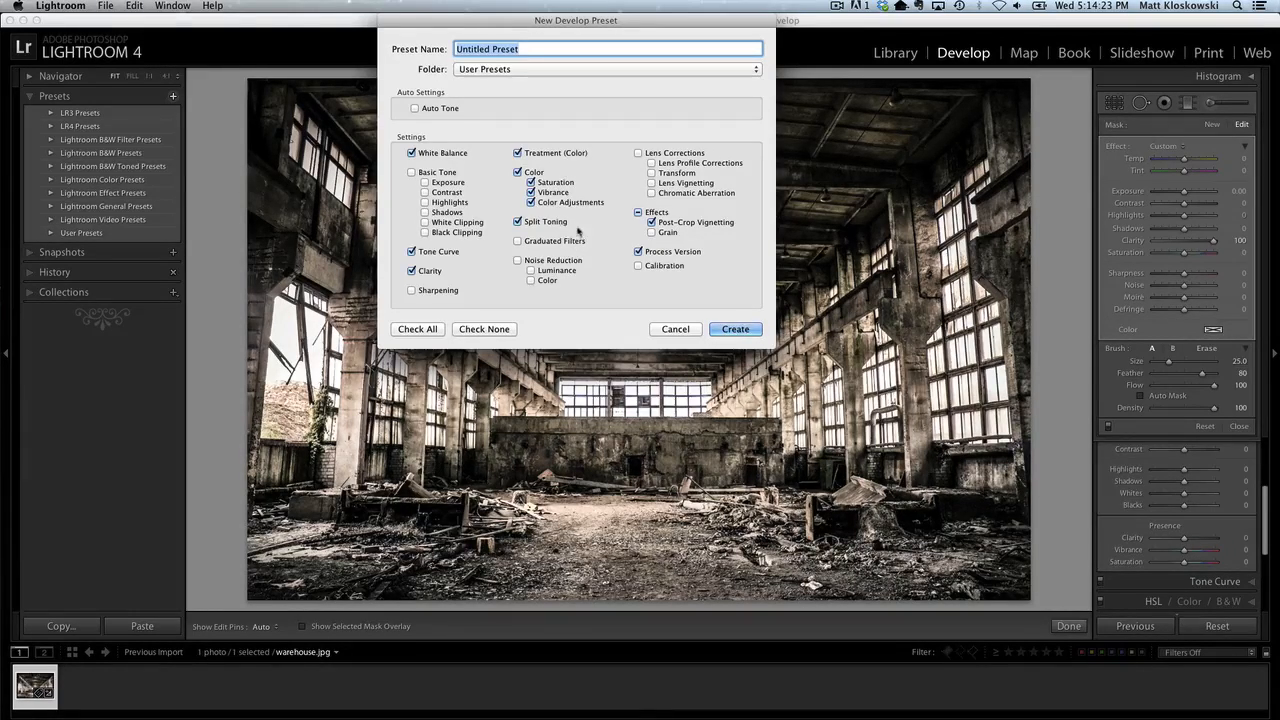
click(675, 329)
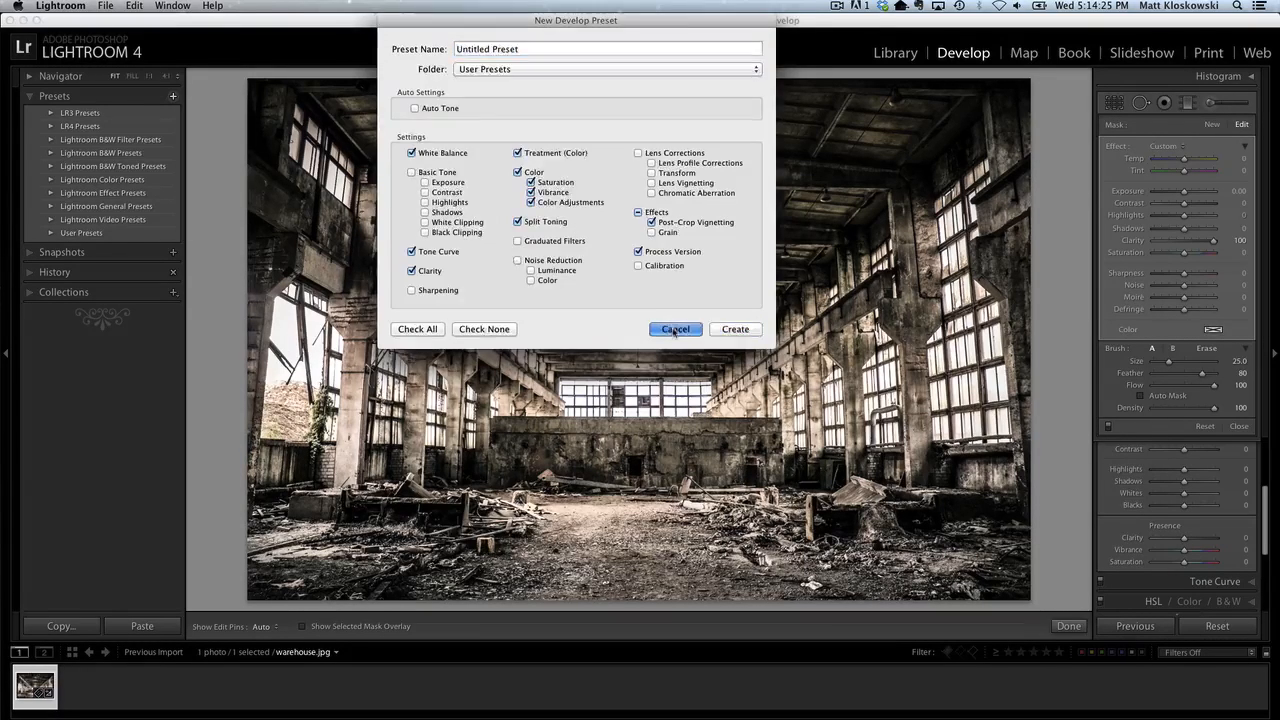
click(1204, 427)
click(1239, 426)
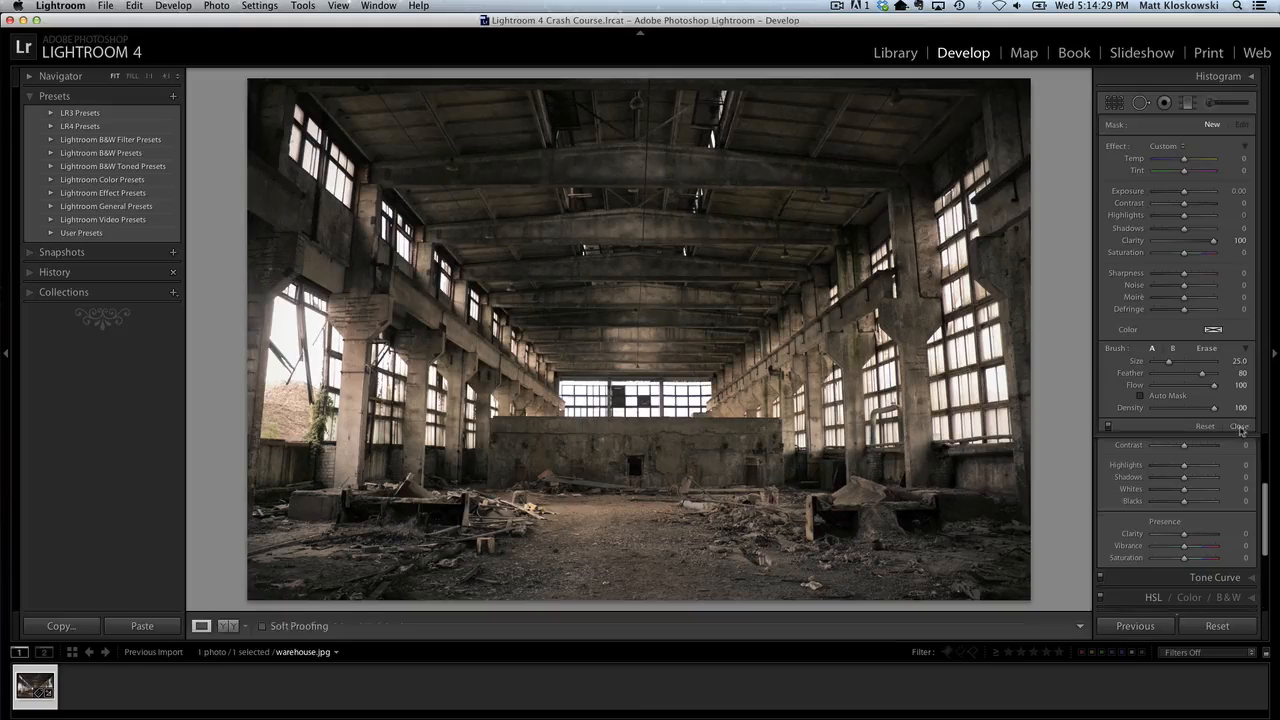
- Add a Clarity 100 graduated filter just outside the right edge of the photo
click(1187, 104)
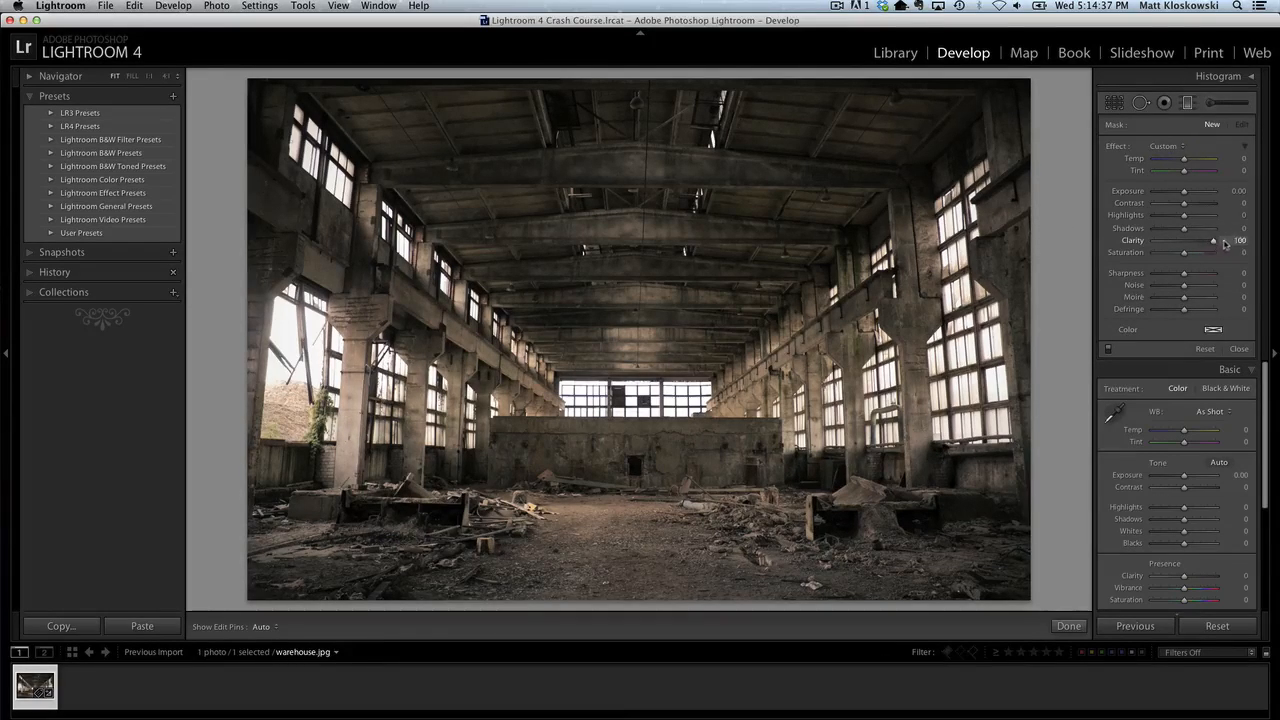
click(1060, 307)
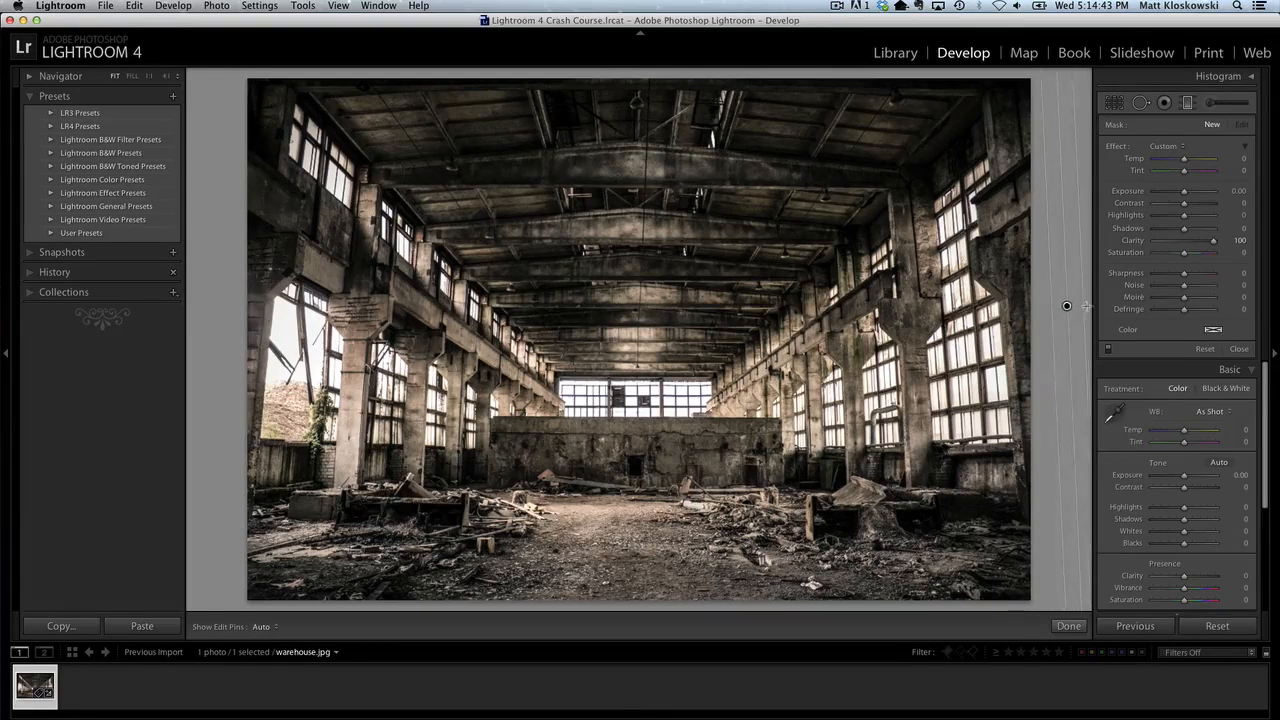
click(1070, 307)
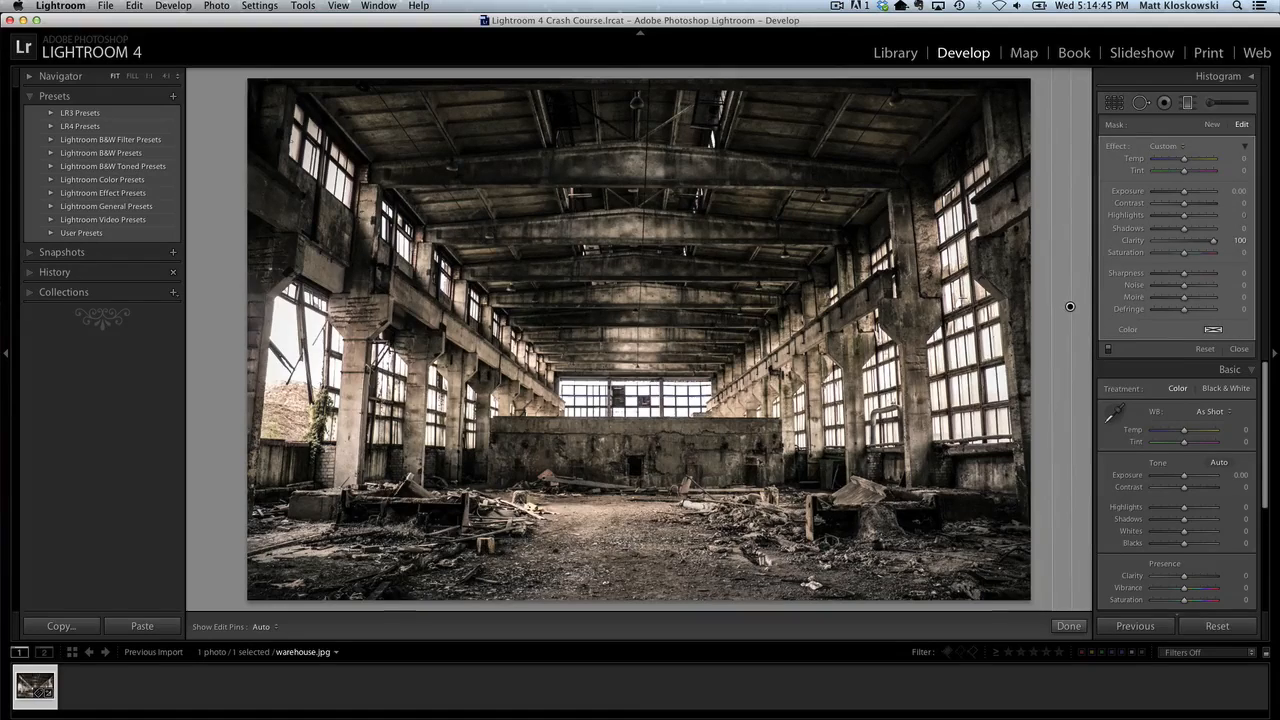
- Try moving the graduated filter onto the photo and spreading its gradient, and delete the filter
drag(1068, 307, 850, 319)
drag(1006, 316, 1003, 317)
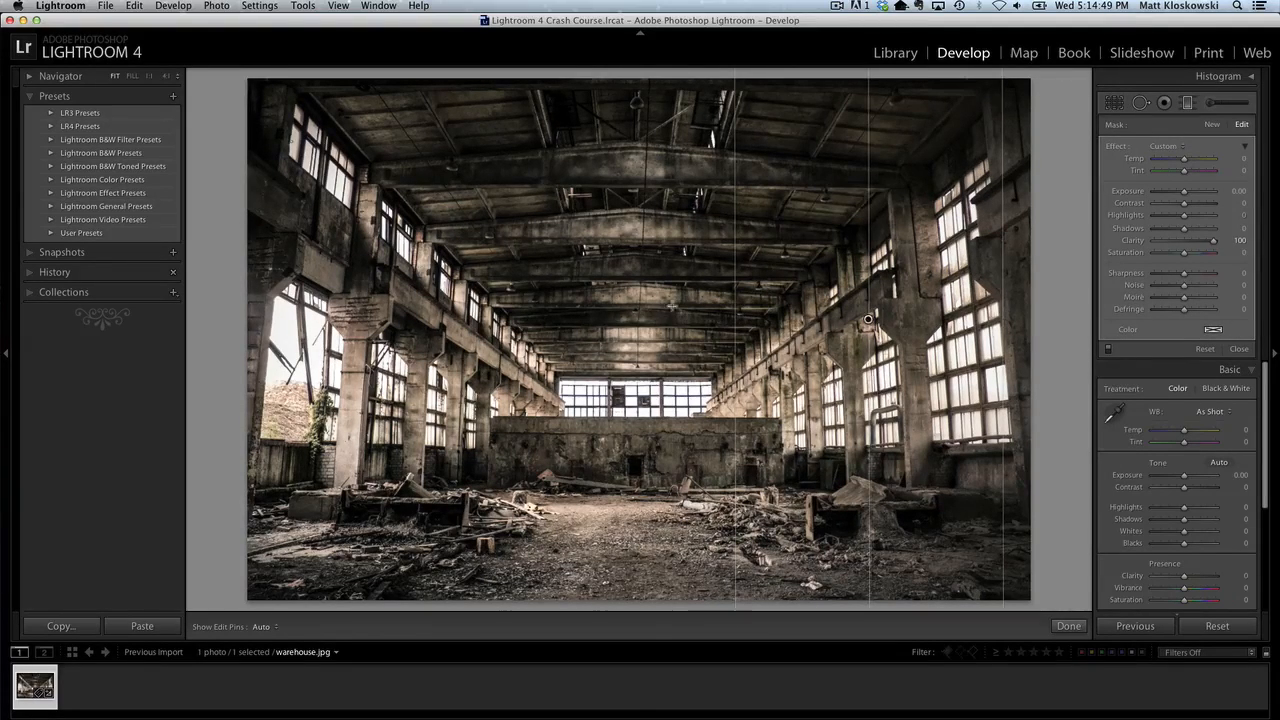
key(super+z)
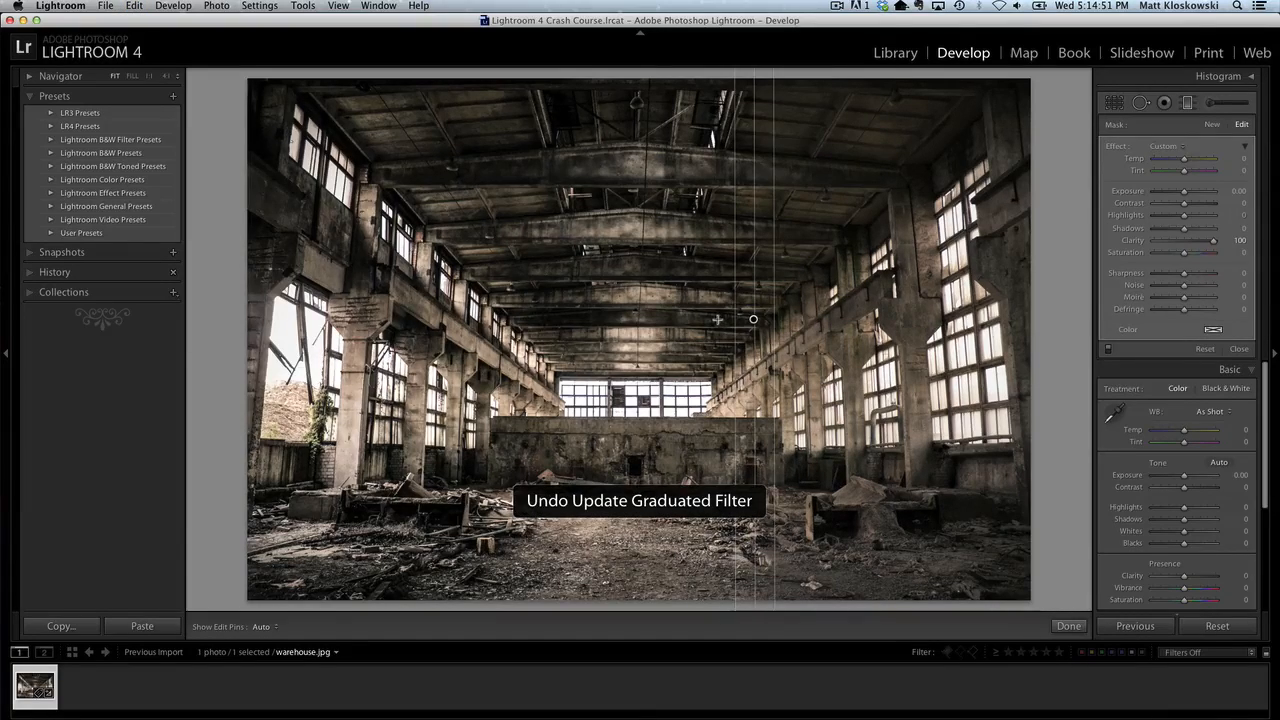
key(Delete)
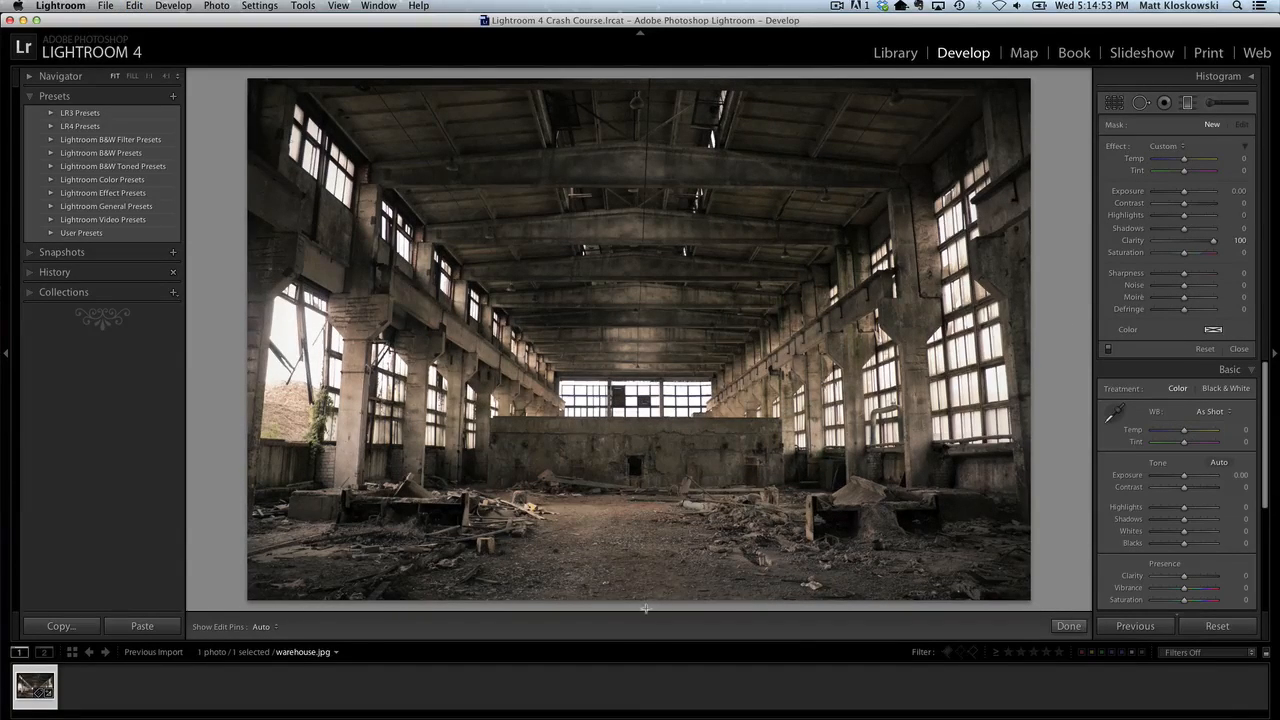
- Try a Clarity 100 graduated filter drawn just below the photo's bottom edge, and undo it
drag(645, 608, 652, 628)
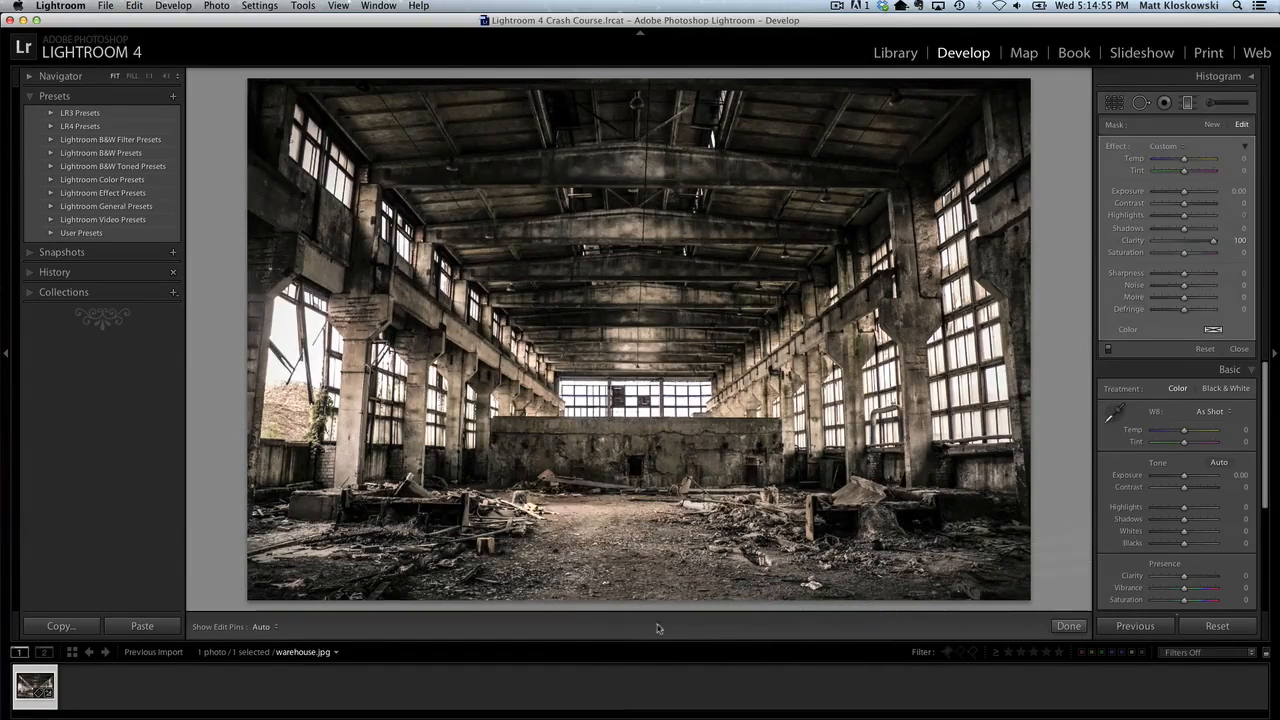
key(super+z)
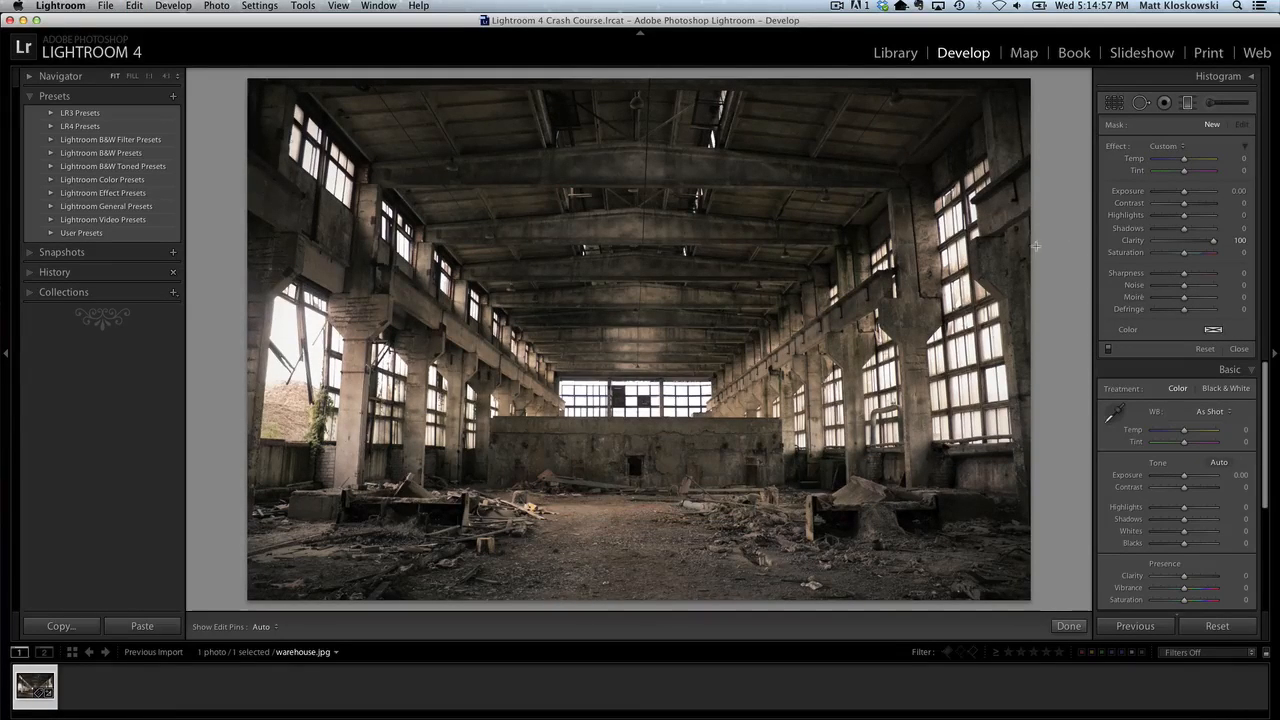
- Stack three Clarity 100 graduated filters, each drawn just outside the right edge of the photo
drag(1038, 244, 1075, 248)
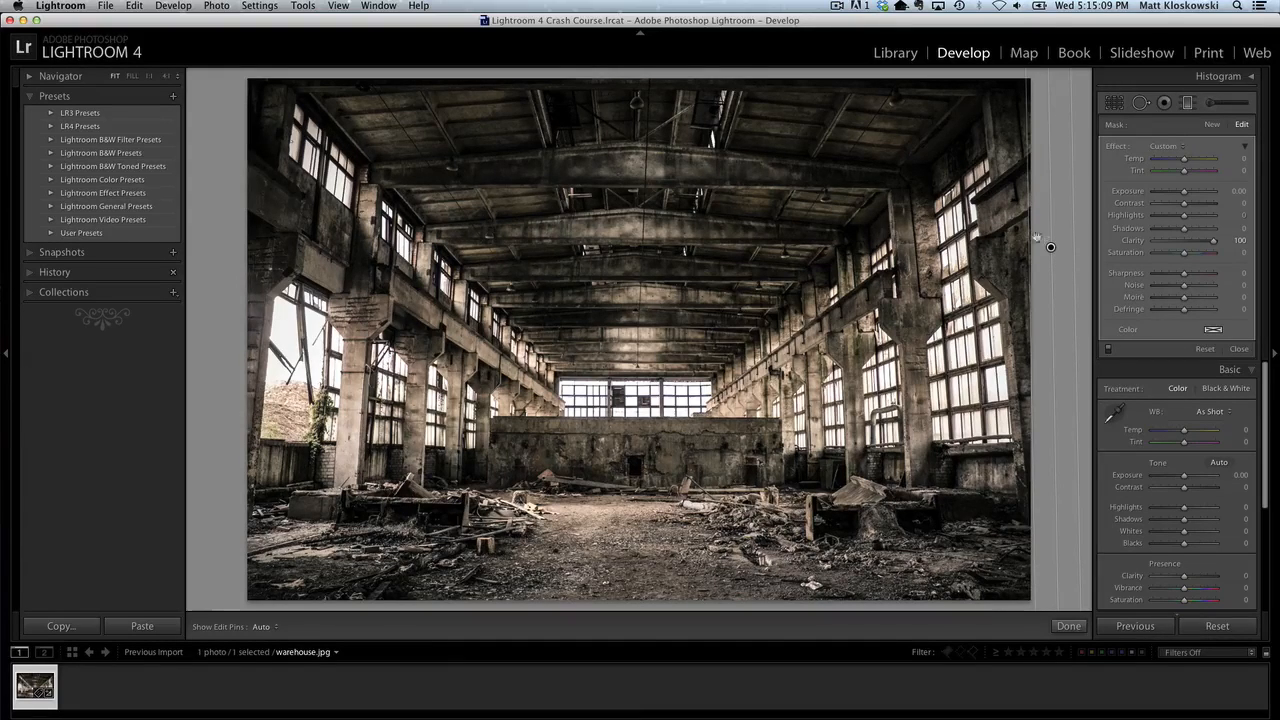
drag(1036, 237, 1088, 261)
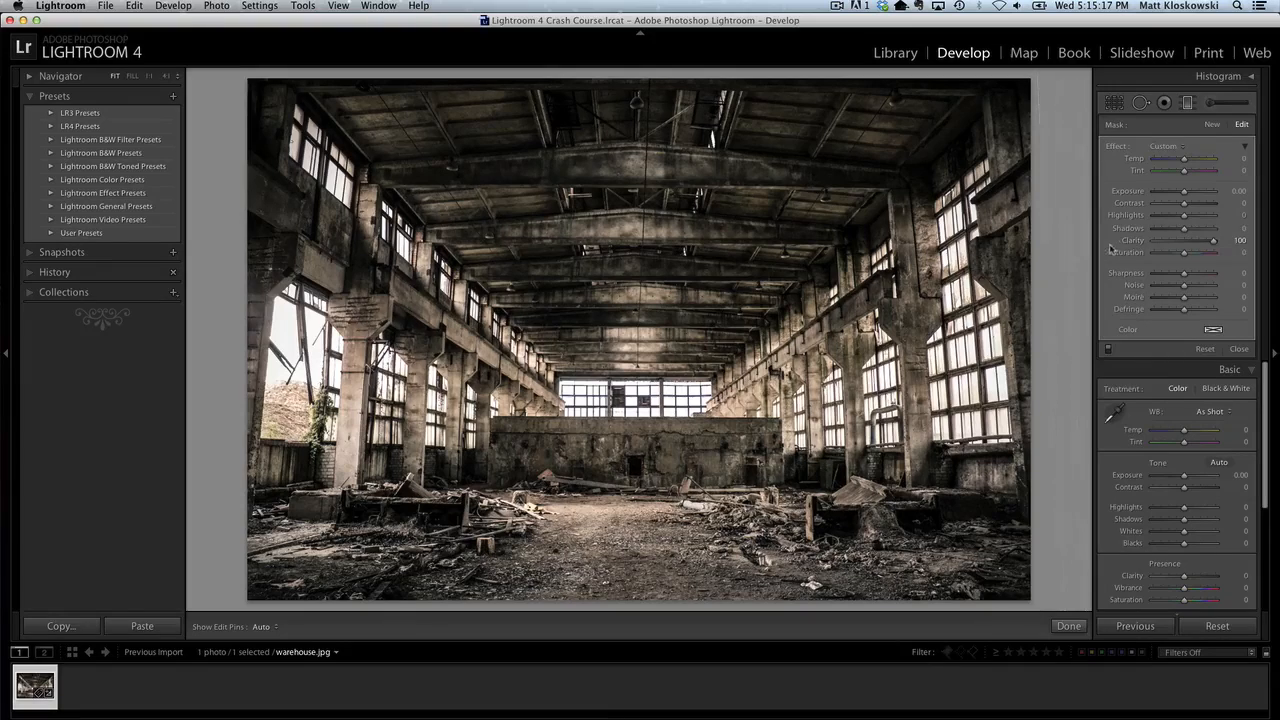
drag(1038, 428, 1080, 425)
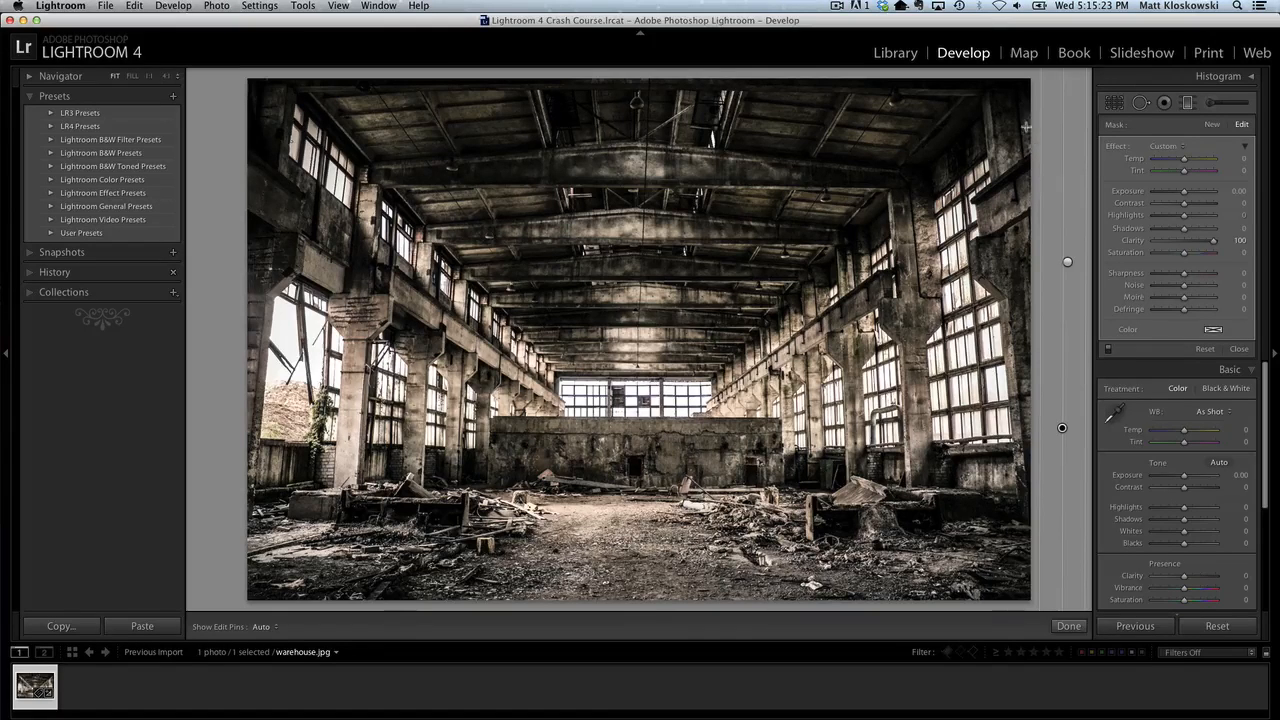
drag(1042, 116, 1058, 116)
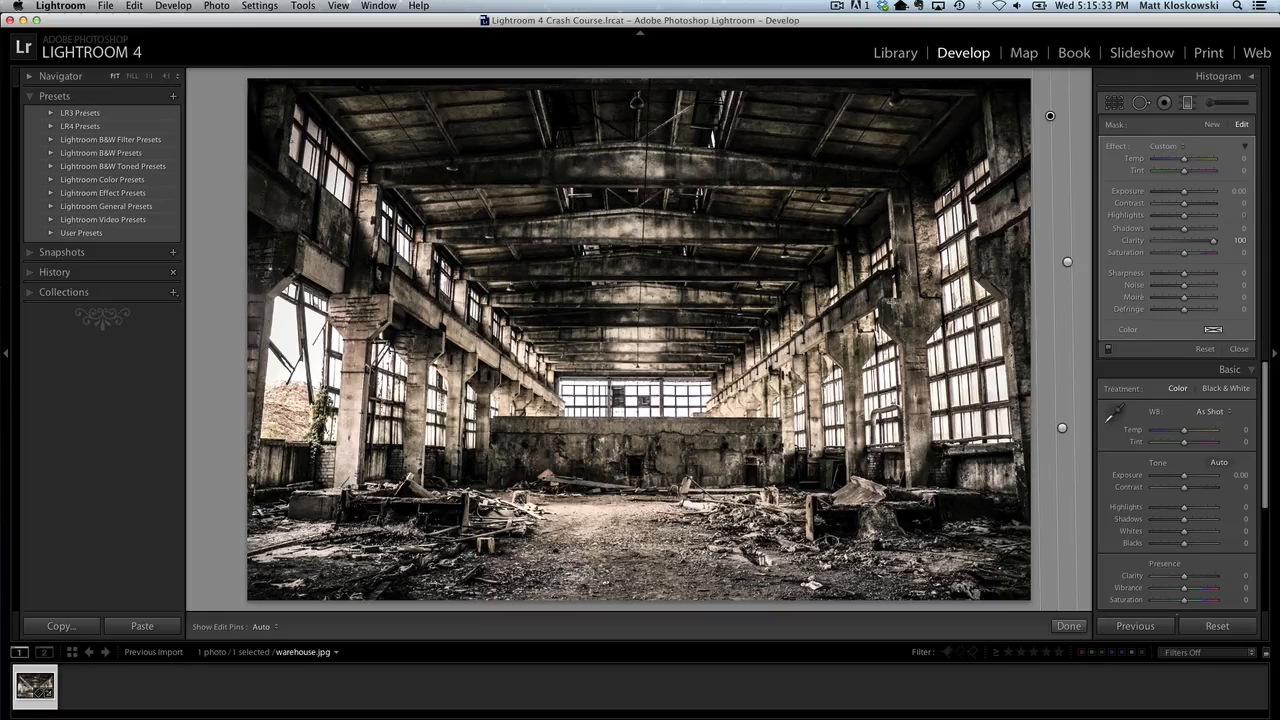
- Check the Graduated Filters option for a new develop preset without creating one, and reset the photo's graduated filters
click(173, 98)
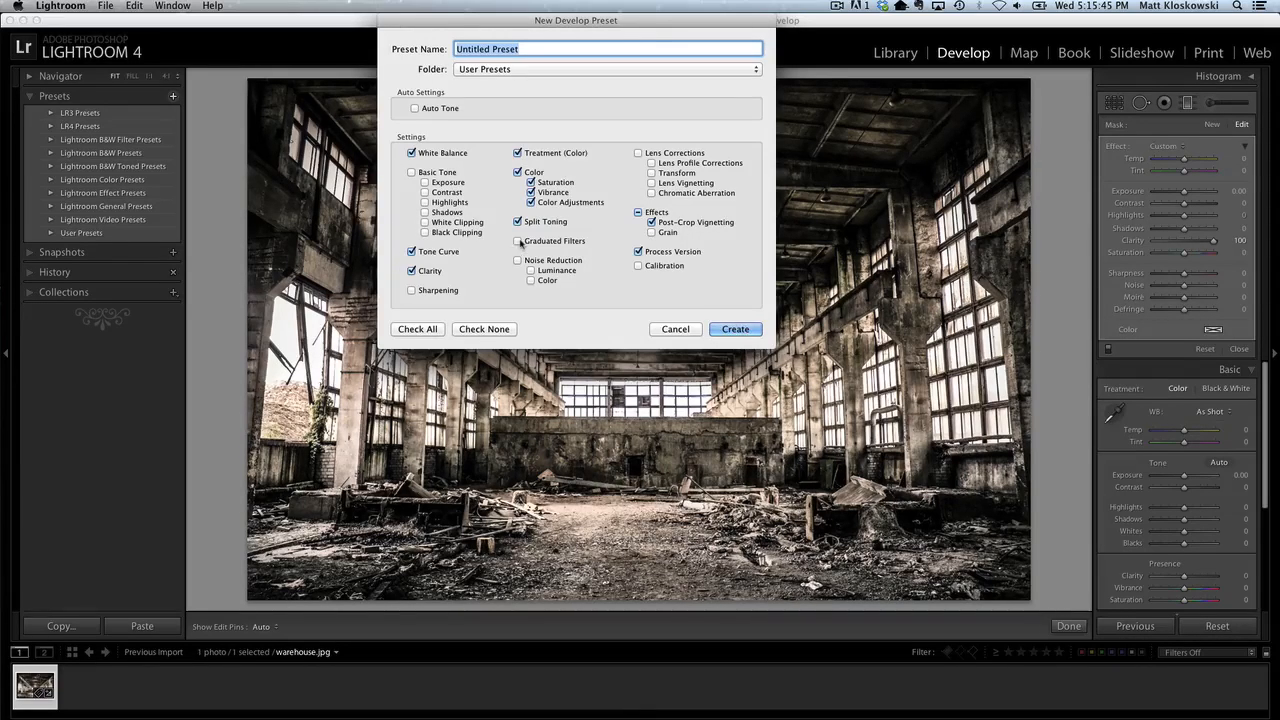
click(668, 332)
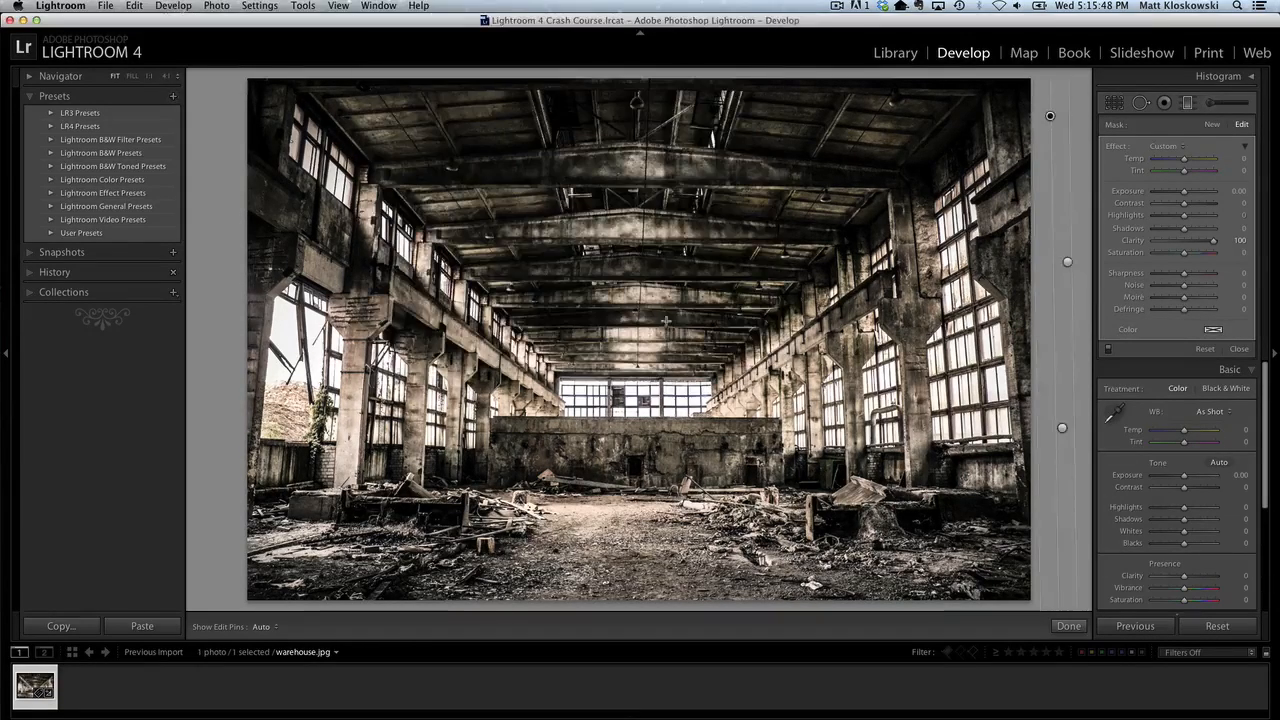
click(1205, 350)
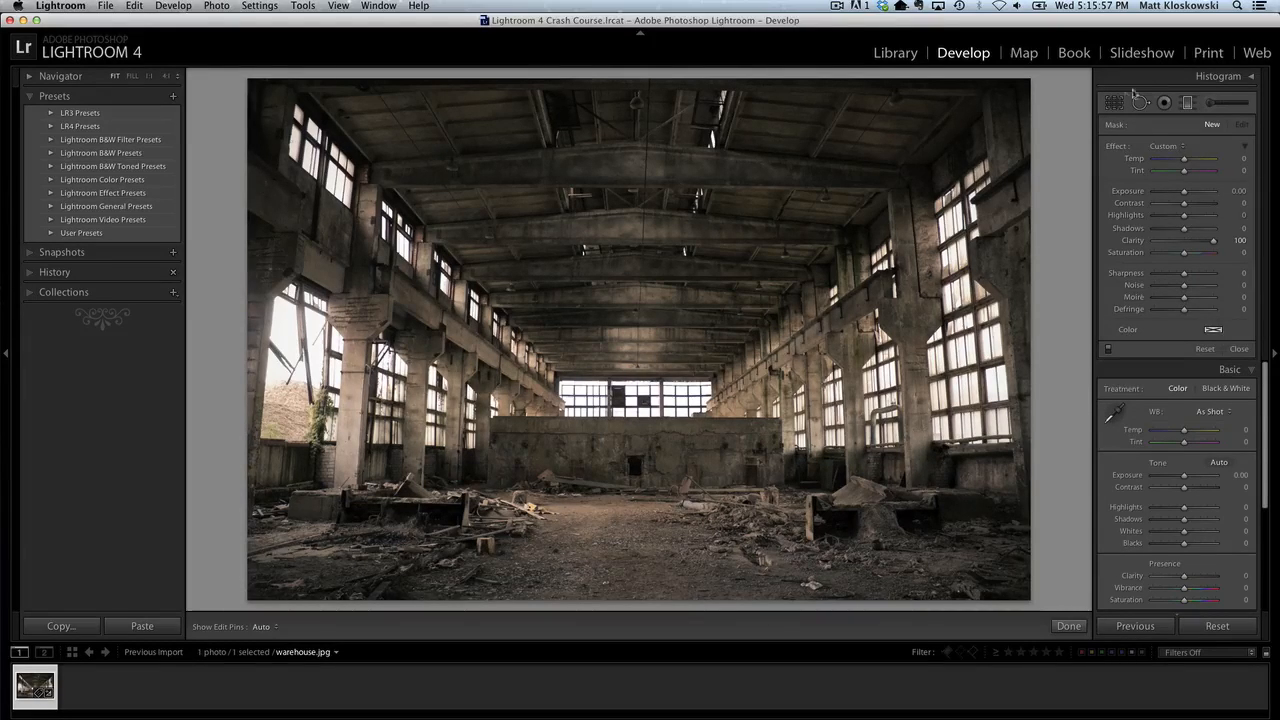
- Reset the Adjustment Brush's Clarity, set its Exposure to -2.64, and paint over the whole photo
click(1210, 103)
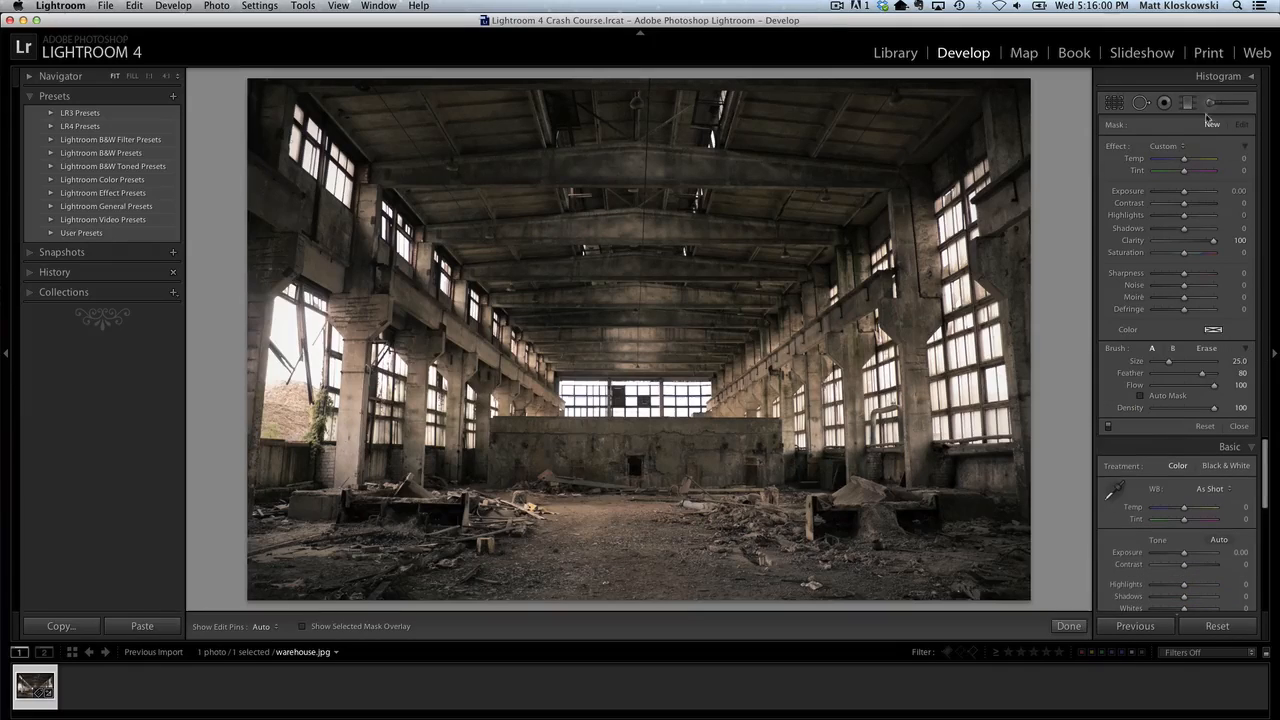
double_click(1130, 242)
drag(1170, 196, 1164, 192)
key(h)
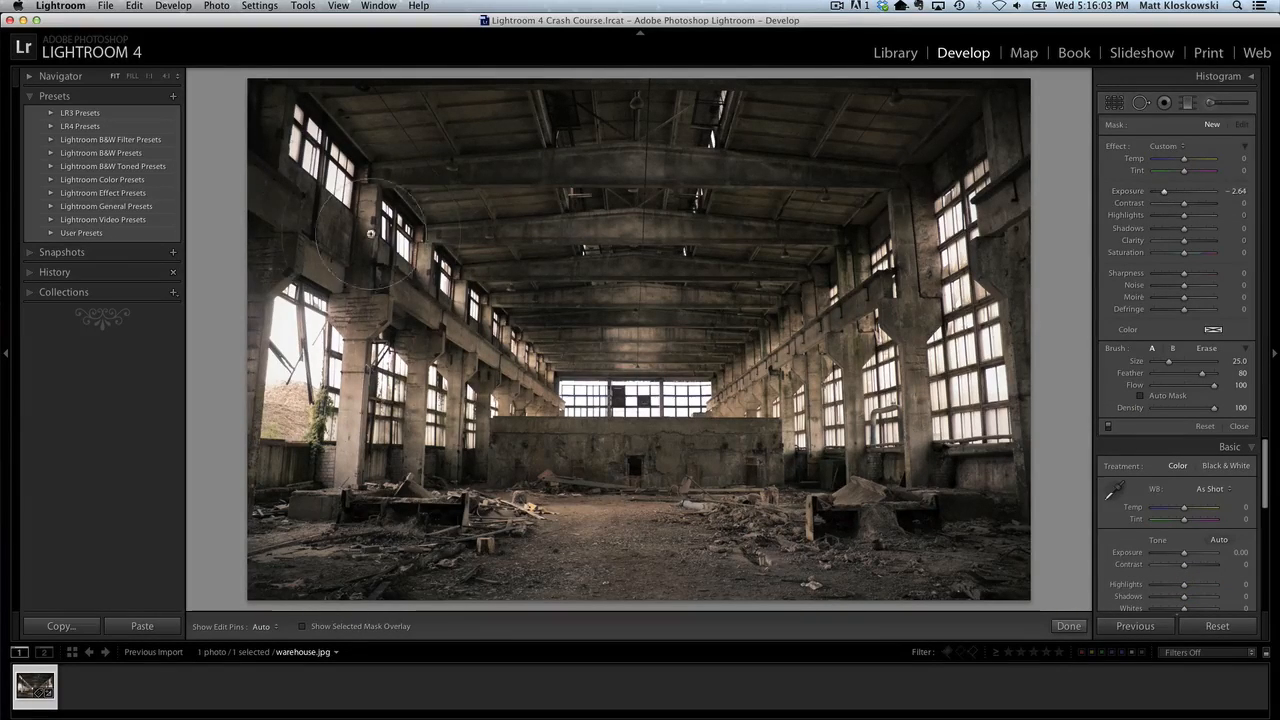
mouse_move(380, 200)
mouse_down()
mouse_move(290, 130)
mouse_move(250, 241)
mouse_move(317, 300)
mouse_move(1022, 54)
mouse_move(136, 490)
mouse_move(848, 321)
mouse_move(571, 551)
mouse_move(960, 535)
mouse_move(1022, 580)
mouse_up()
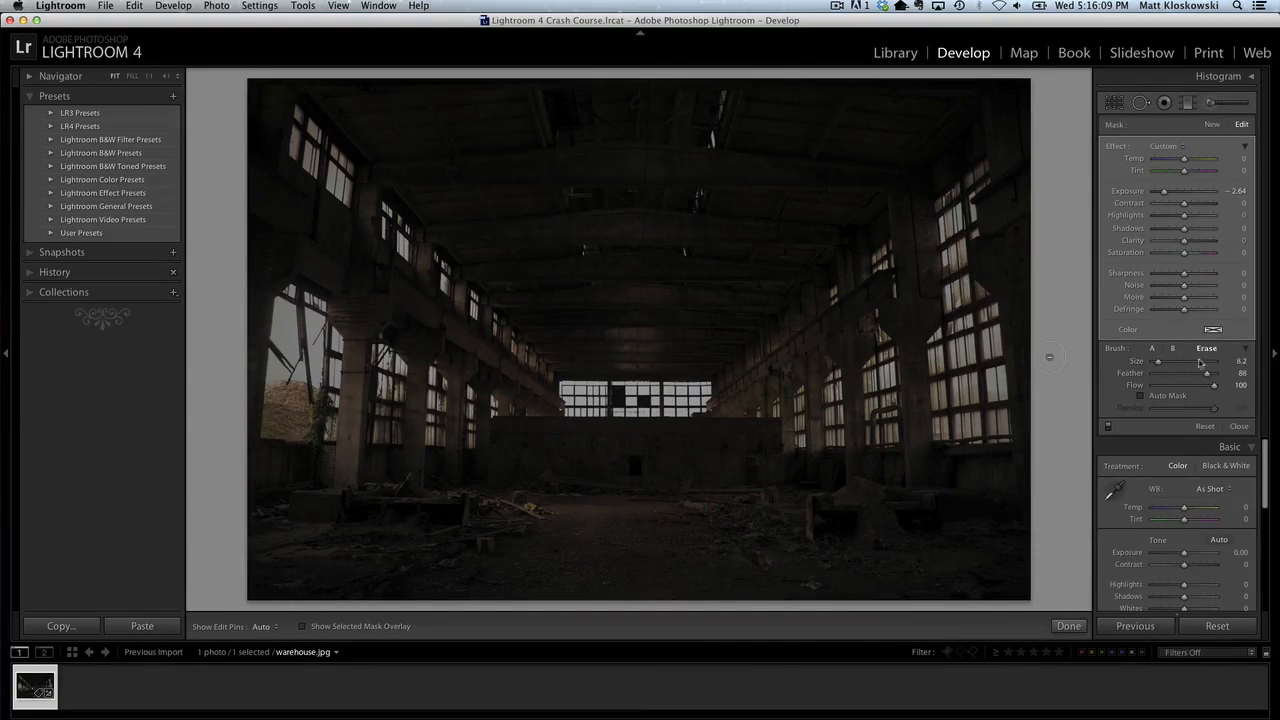
- Erase the darkening around the photo's right-hand windows with a size 70.1 brush and set the adjustment's Exposure to -1.34
drag(1210, 368, 1198, 366)
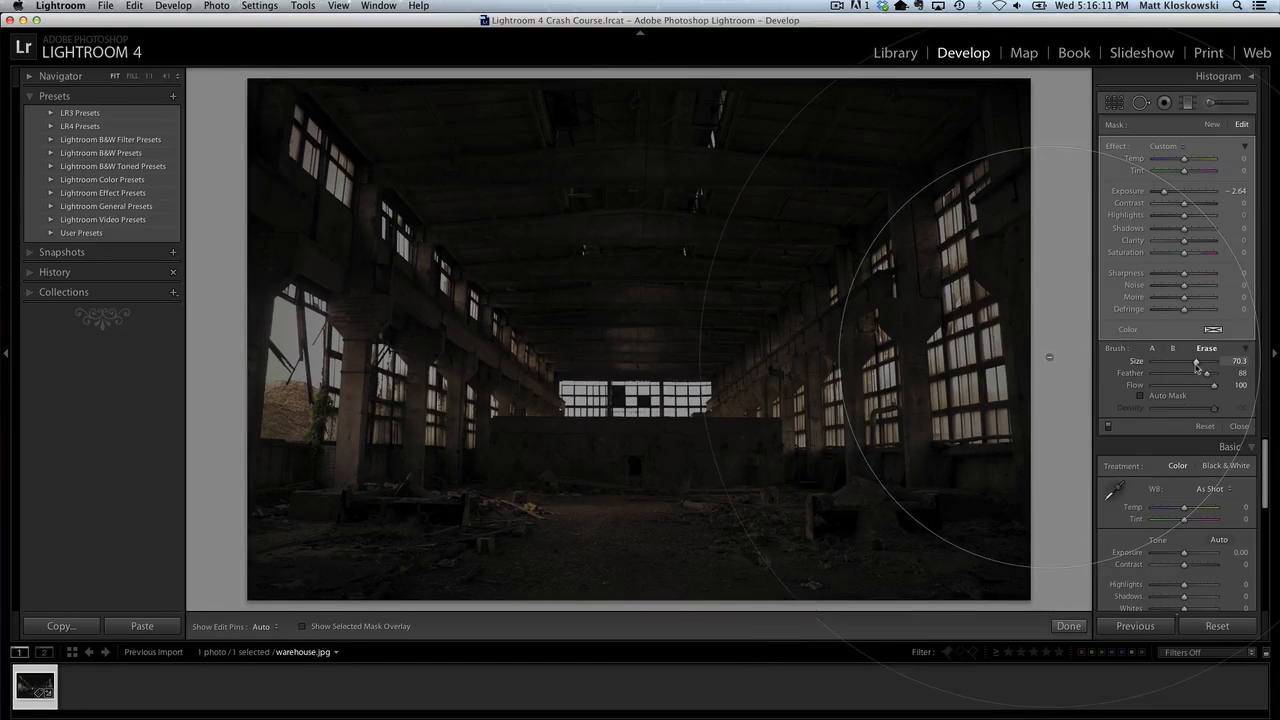
click(881, 463)
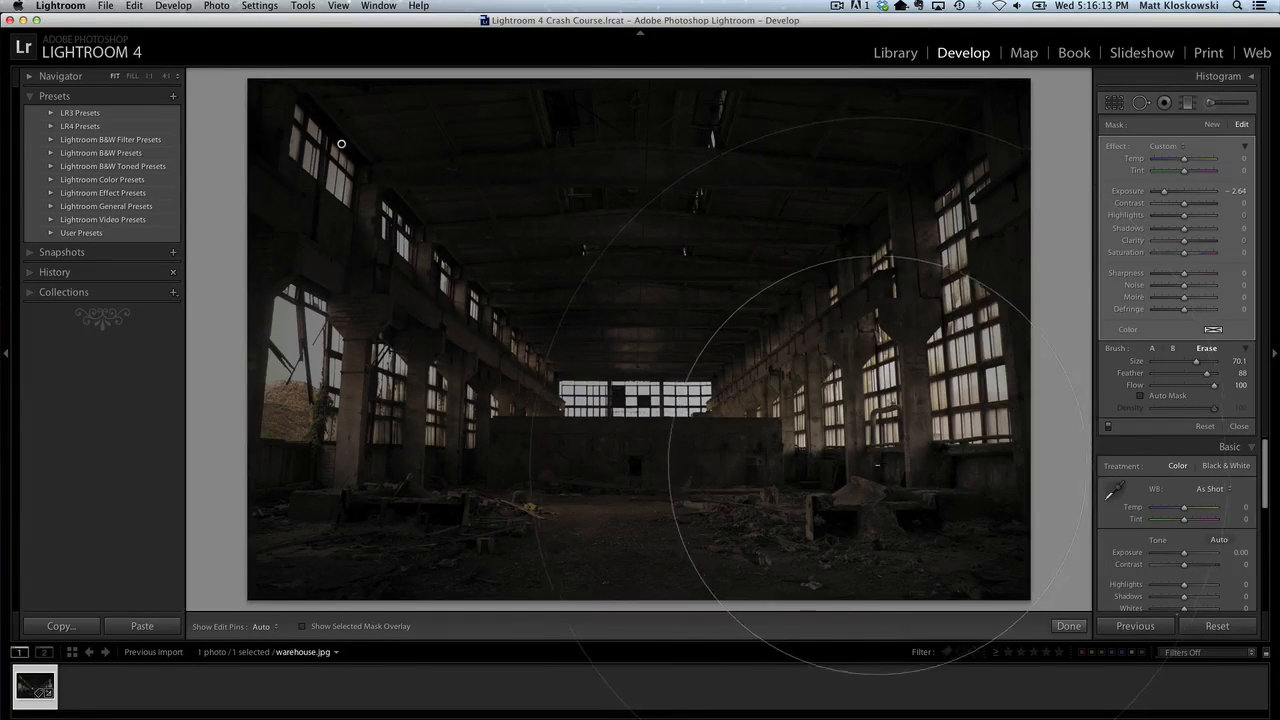
click(879, 466)
click(881, 466)
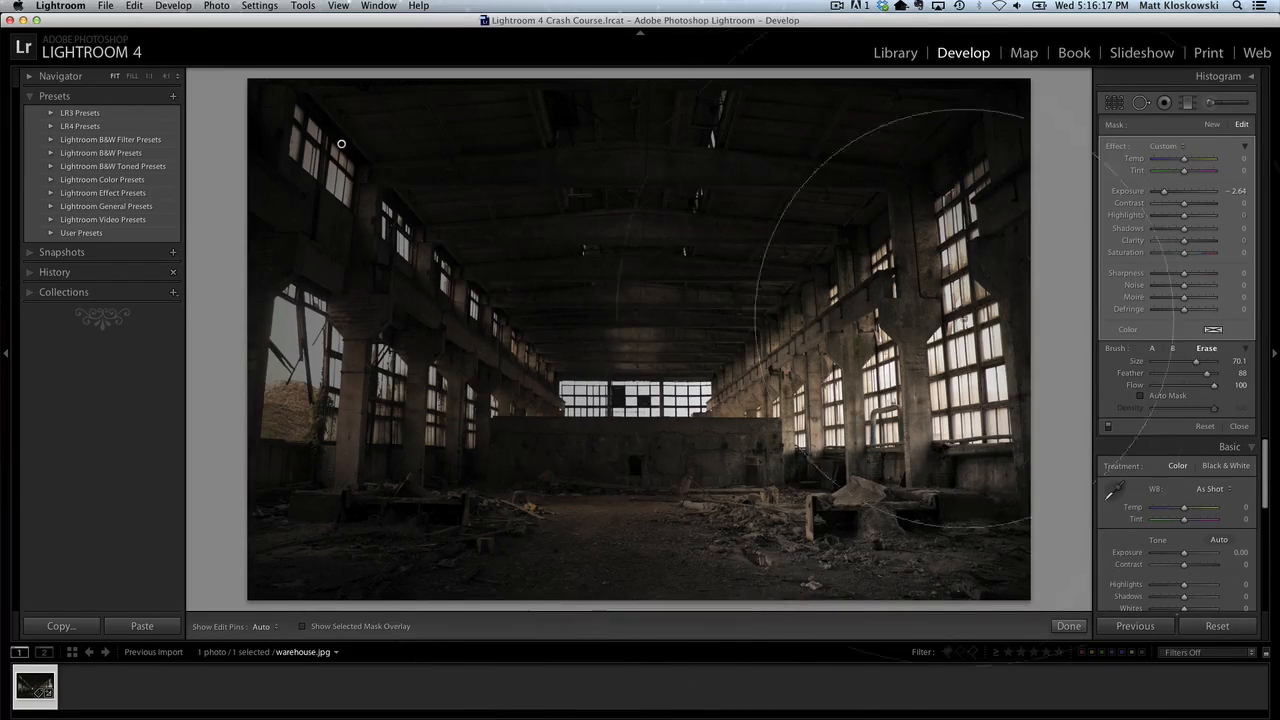
drag(1164, 191, 1177, 196)
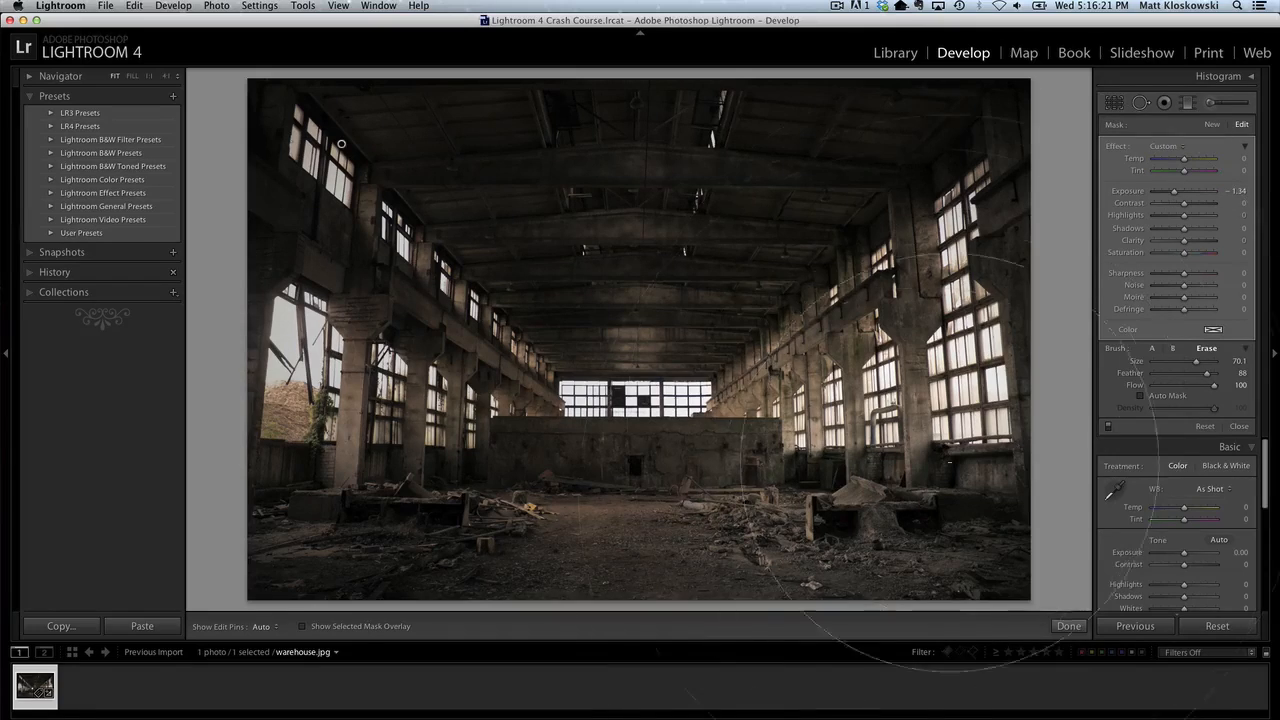
- Compare the photo with and without the brush adjustment, and reset the Adjustment Brush
click(1108, 427)
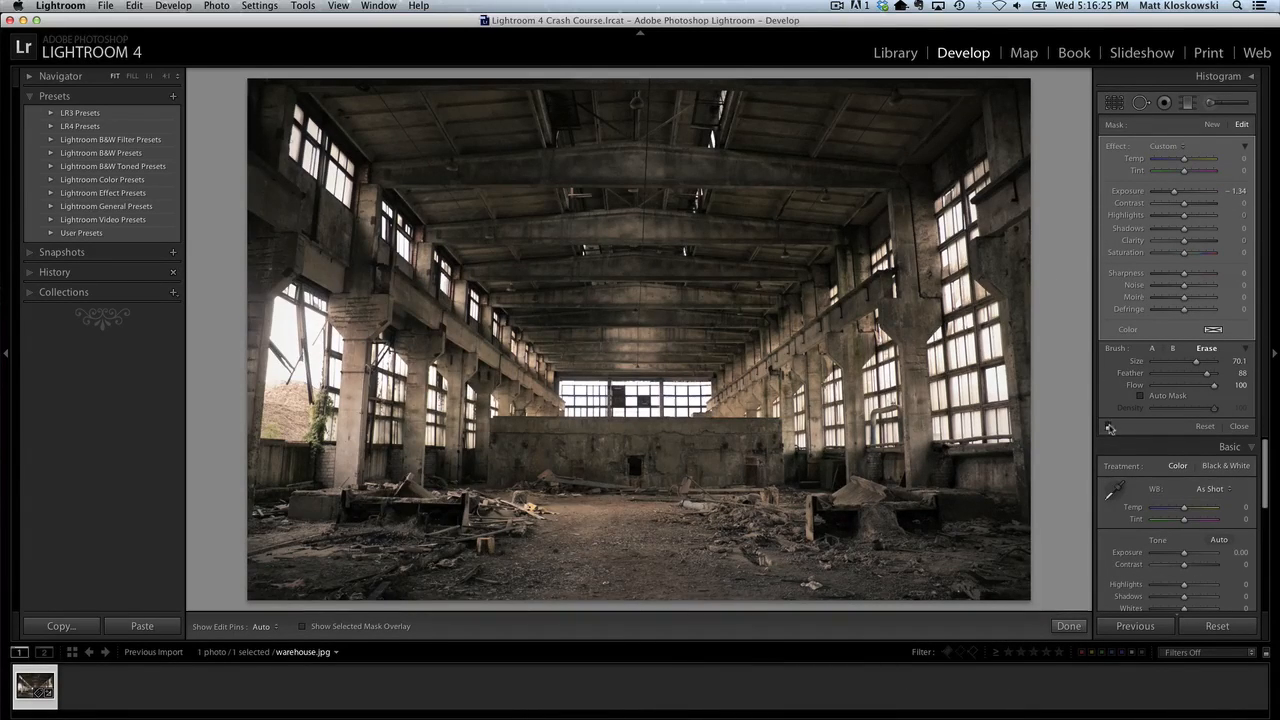
click(1108, 427)
click(1108, 428)
click(1108, 428)
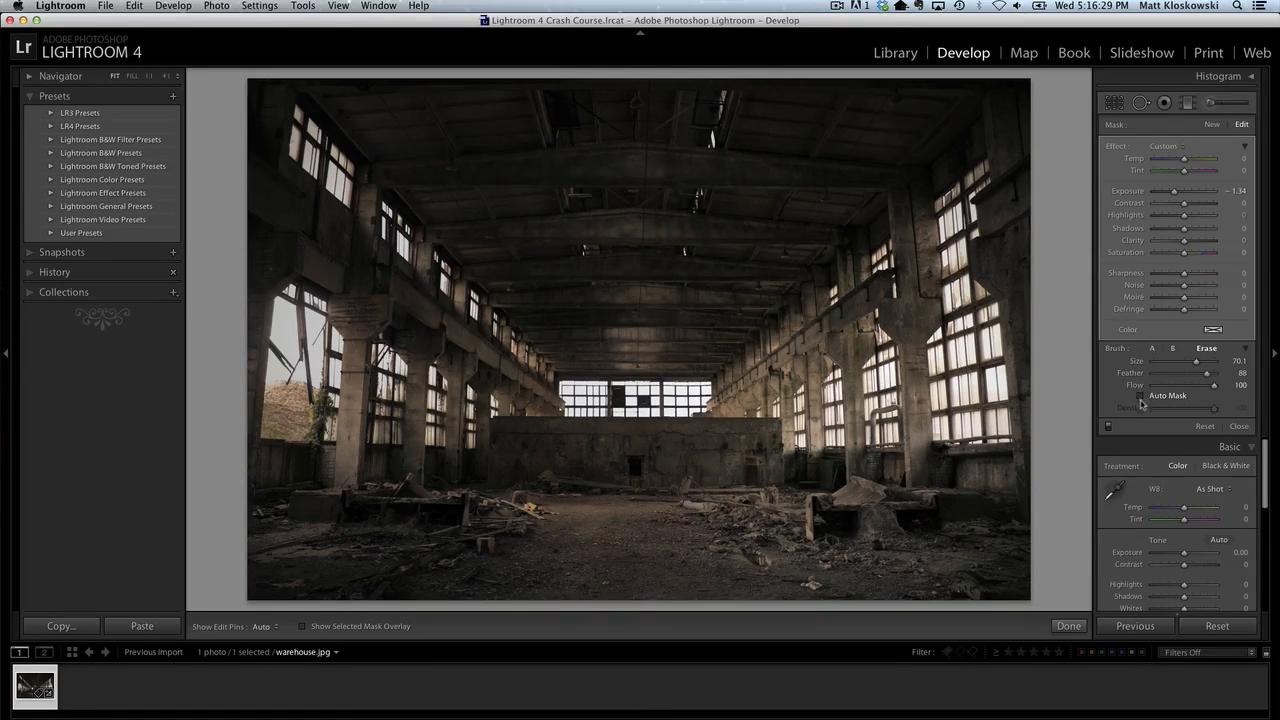
click(1206, 427)
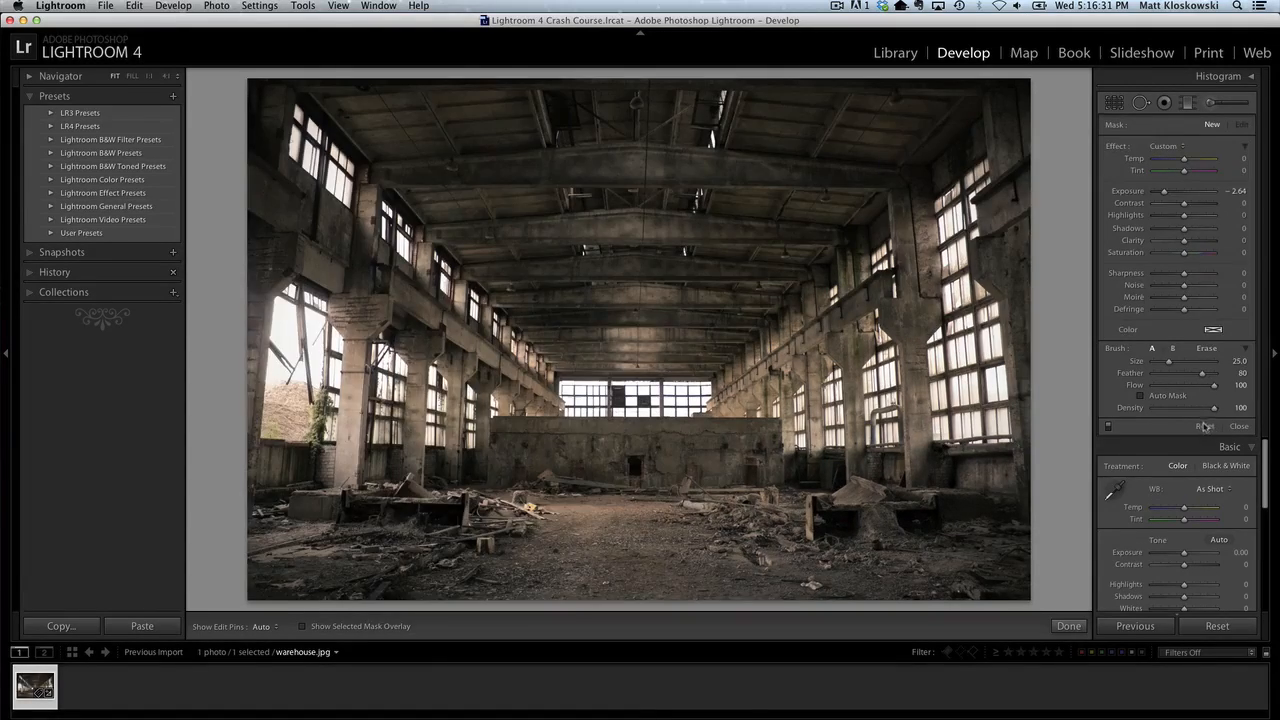
- Draw two overlapping Exposure -2.64 graduated filters, one diagonally darkening the photo's left side and one darkening its top, leaving the lower right brighter
click(1186, 104)
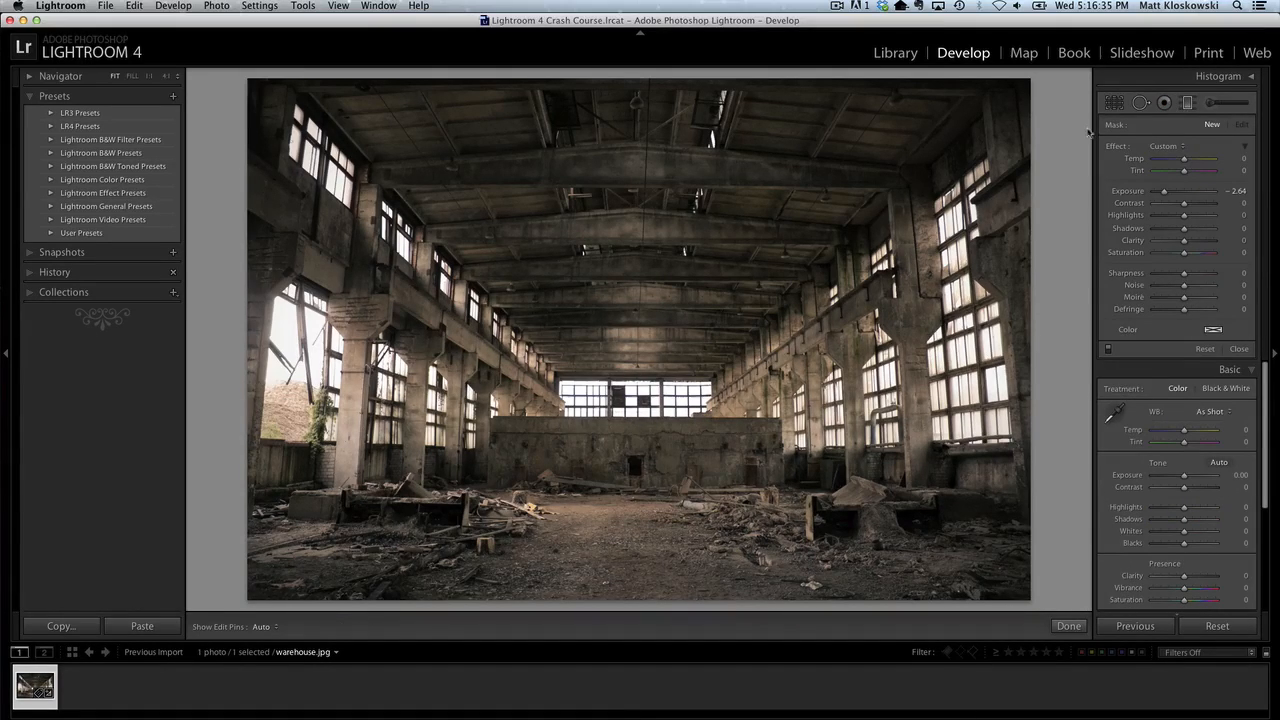
drag(718, 310, 755, 390)
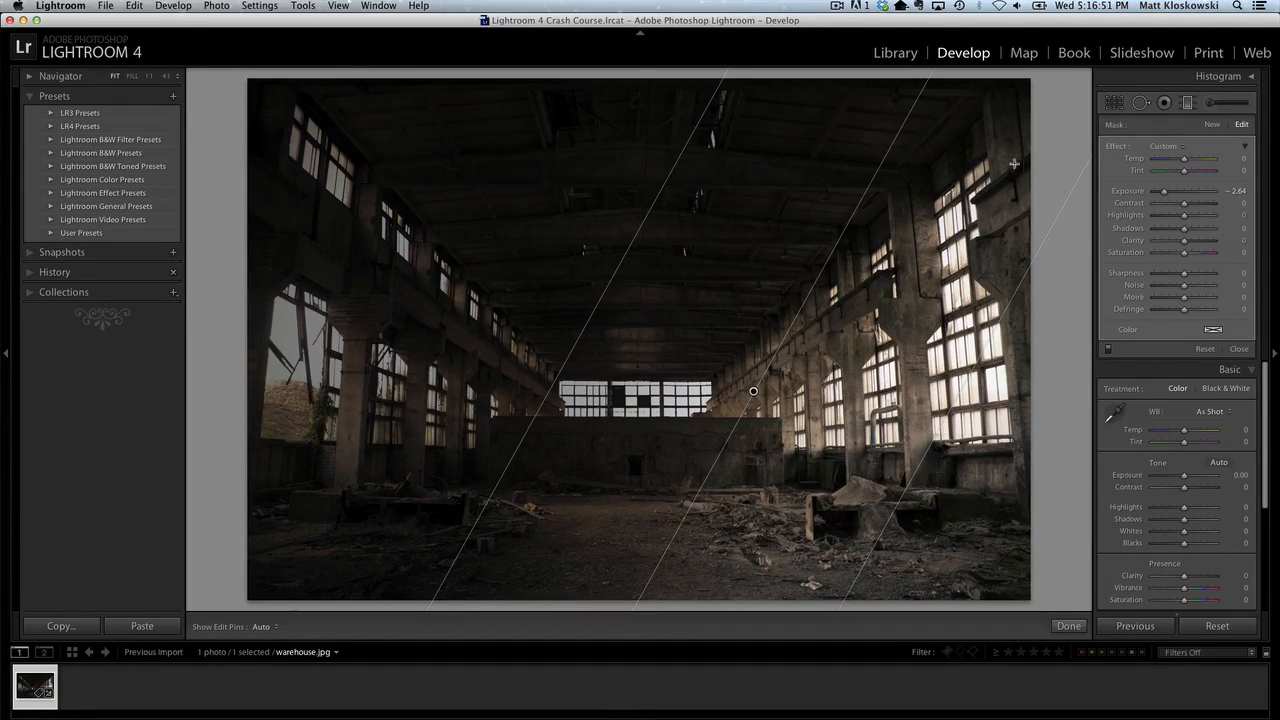
drag(971, 146, 855, 466)
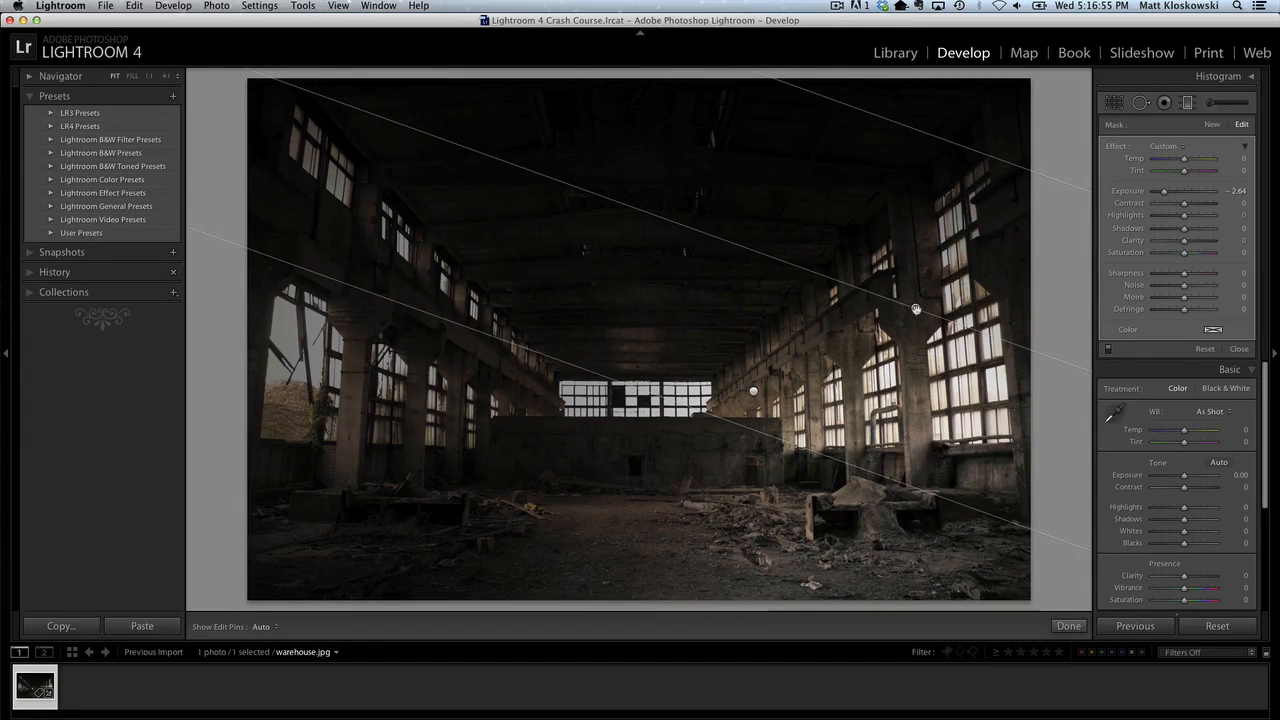
drag(890, 297, 896, 305)
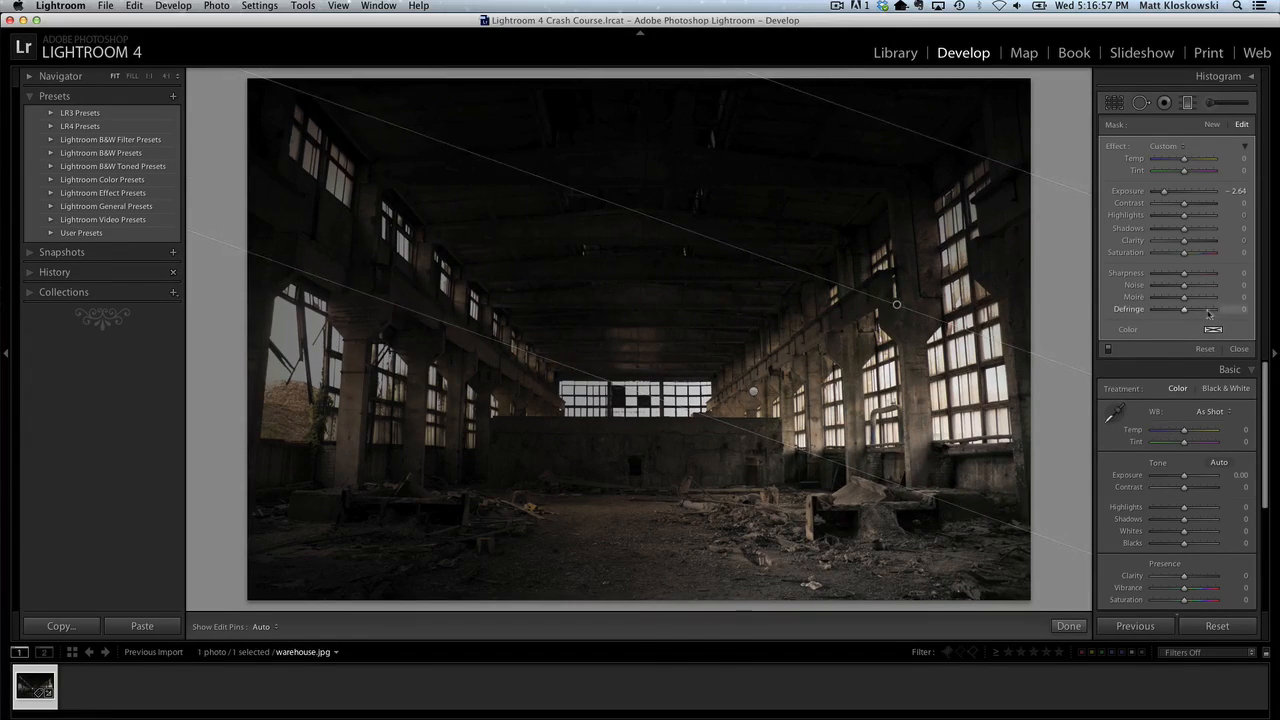
- Compare the photo with and without the graduated filters, and set Exposure to -1.55 on the top filter and -1.58 on the left filter
click(1108, 349)
click(1108, 349)
drag(1163, 193, 1176, 196)
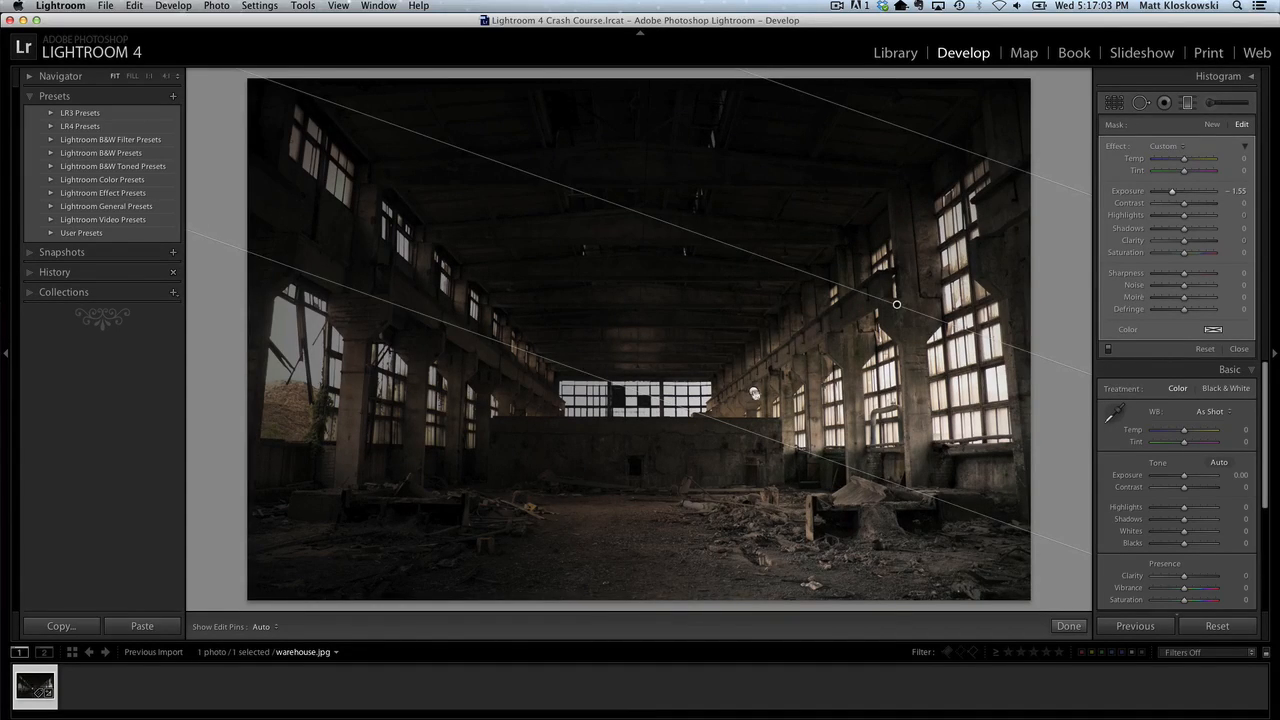
drag(1172, 192, 1171, 194)
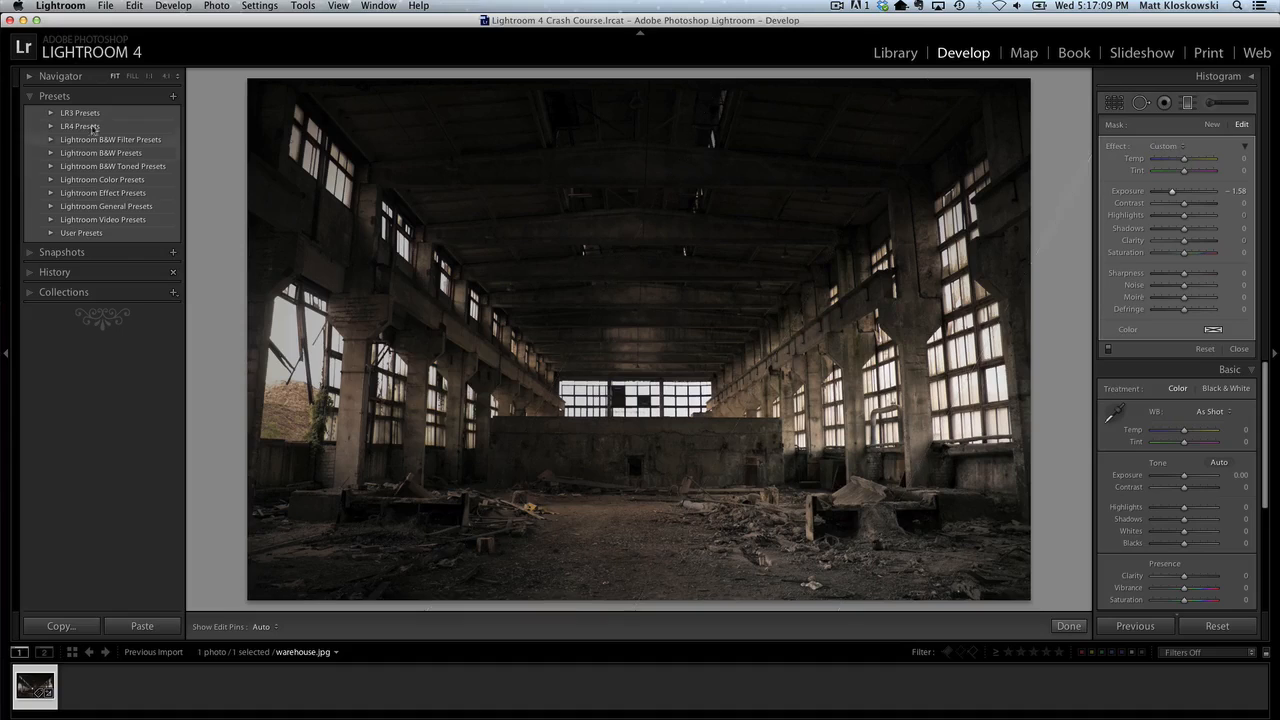
- Check the settings offered for a new develop preset without creating one
click(175, 97)
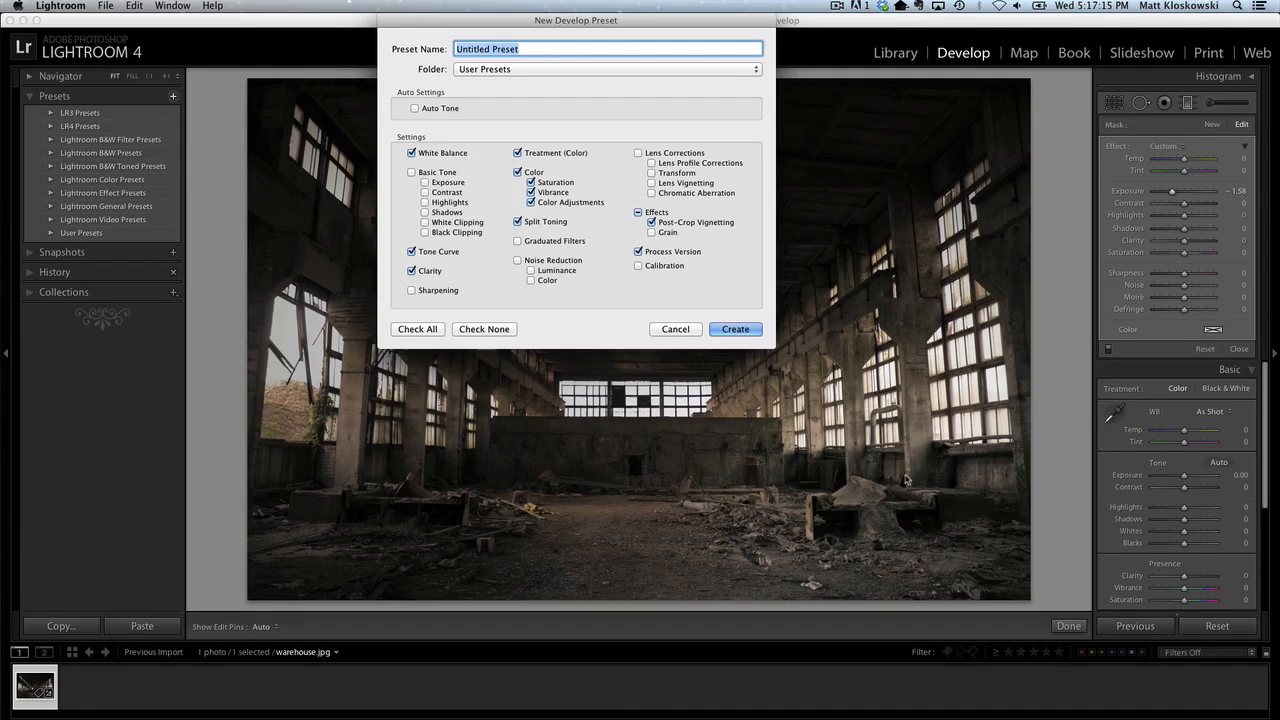
click(670, 331)
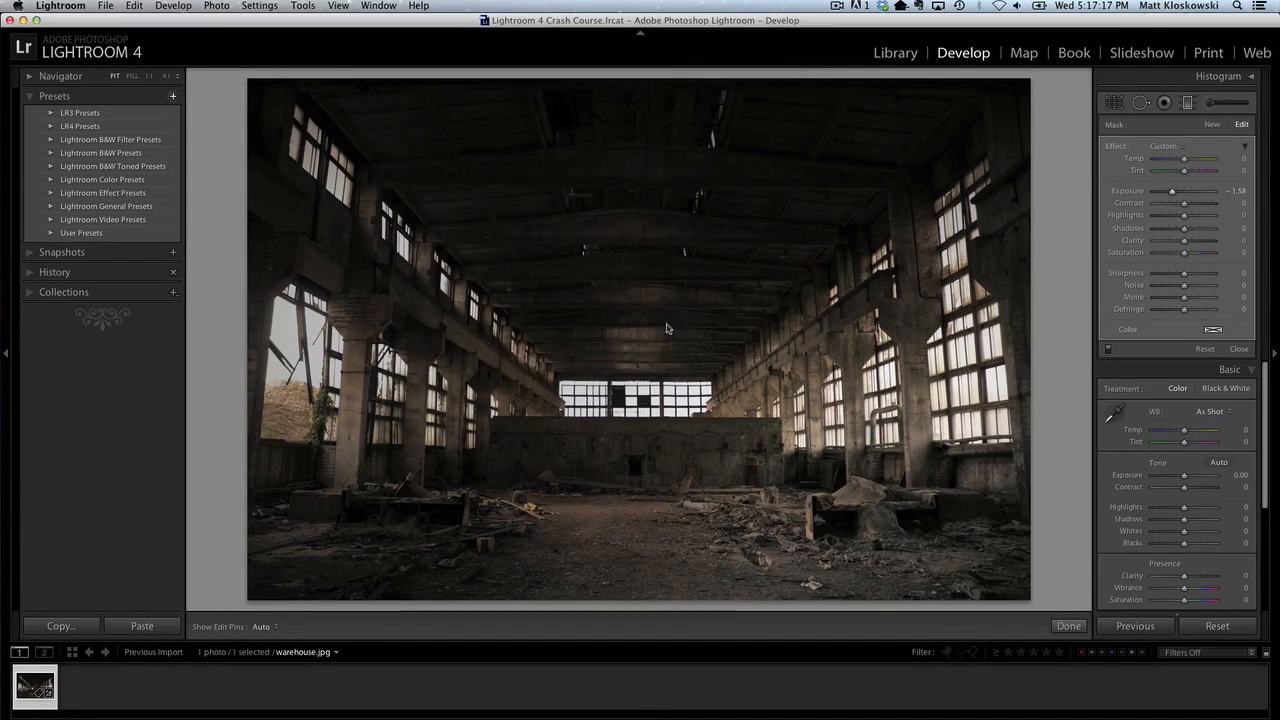